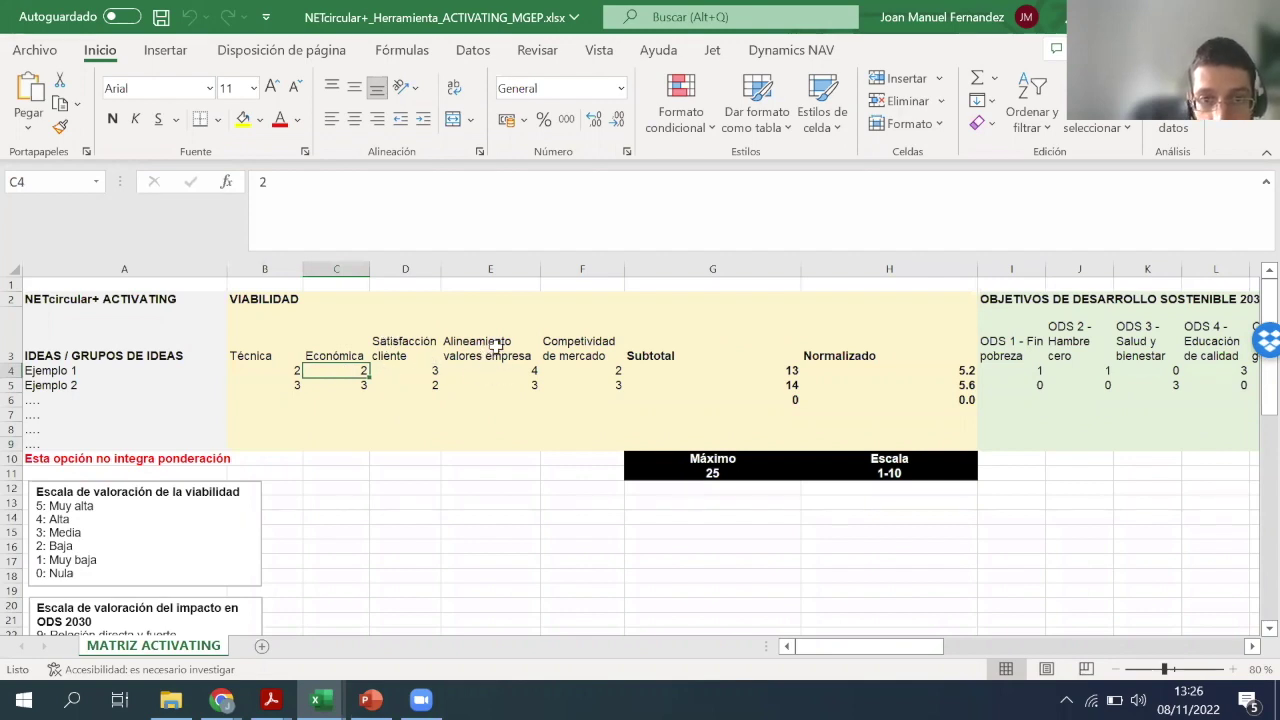
# Review Ejemplo 1's viability scores from Técnica to Competitividad de mercado and the idea rows in column A
pyautogui.moveTo(282, 372); pyautogui.dragTo(575, 370)
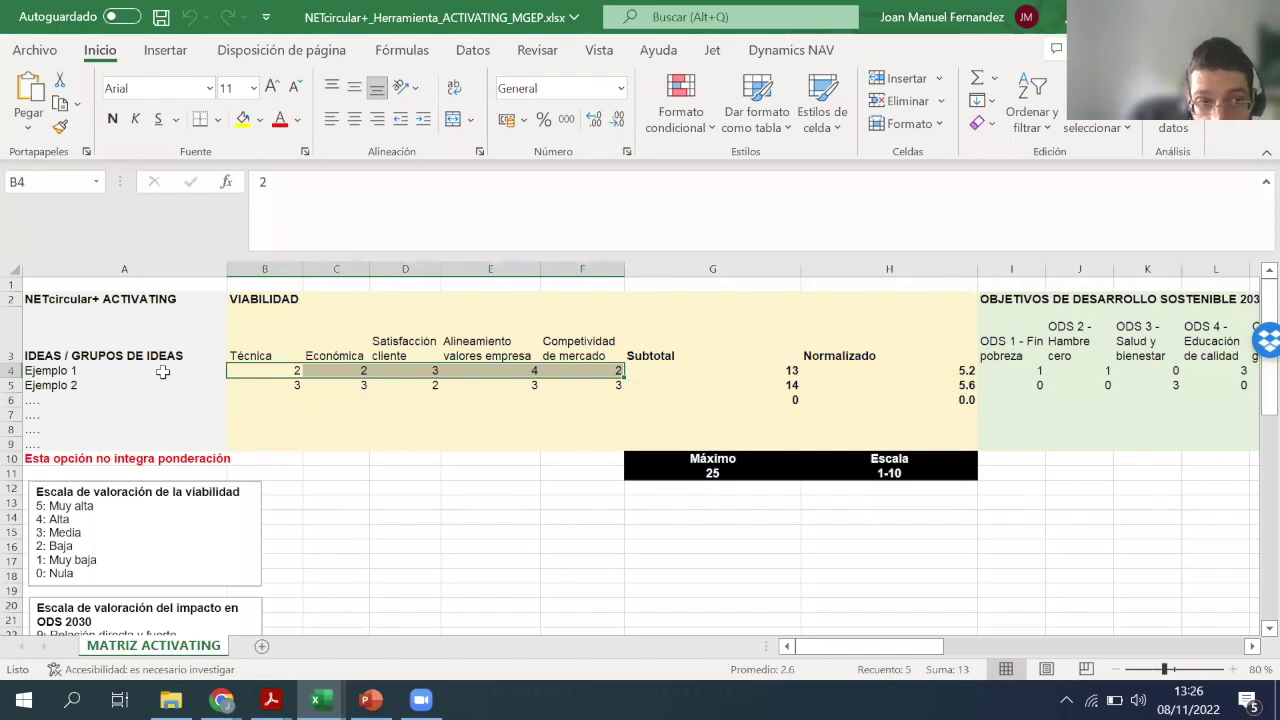
pyautogui.click(127, 373)
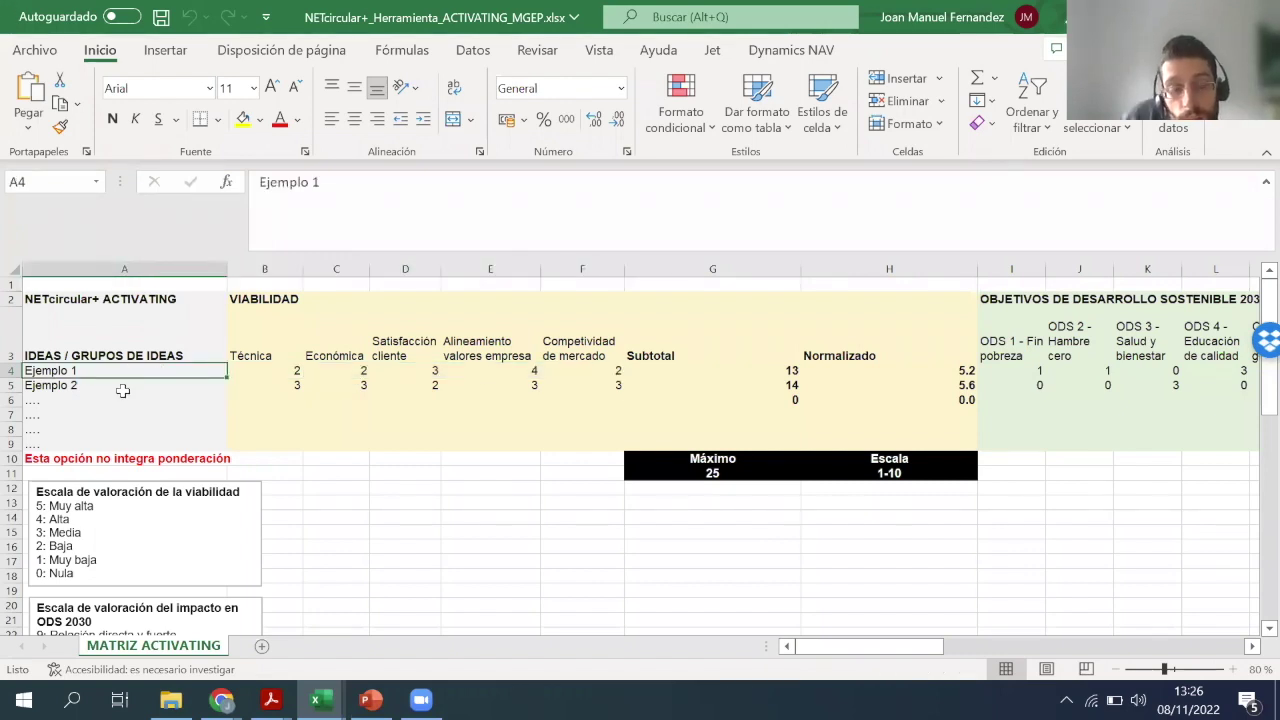
pyautogui.click(117, 393)
pyautogui.click(115, 400)
pyautogui.click(122, 429)
pyautogui.click(150, 445)
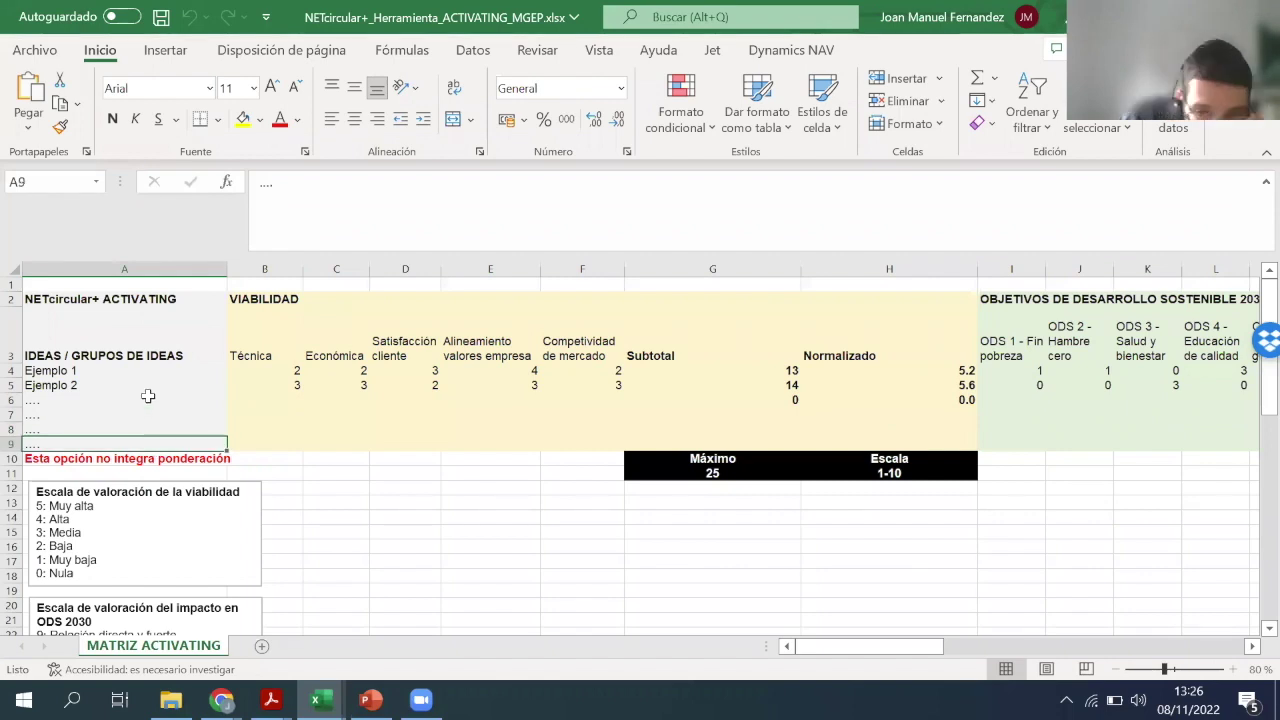
# Inspect the Normalizado viability cells H4:H6, the Ejemplo 1 scores and the first ODS 1 score in I4
pyautogui.click(894, 370)
pyautogui.moveTo(894, 370); pyautogui.dragTo(900, 395)
pyautogui.click(888, 471)
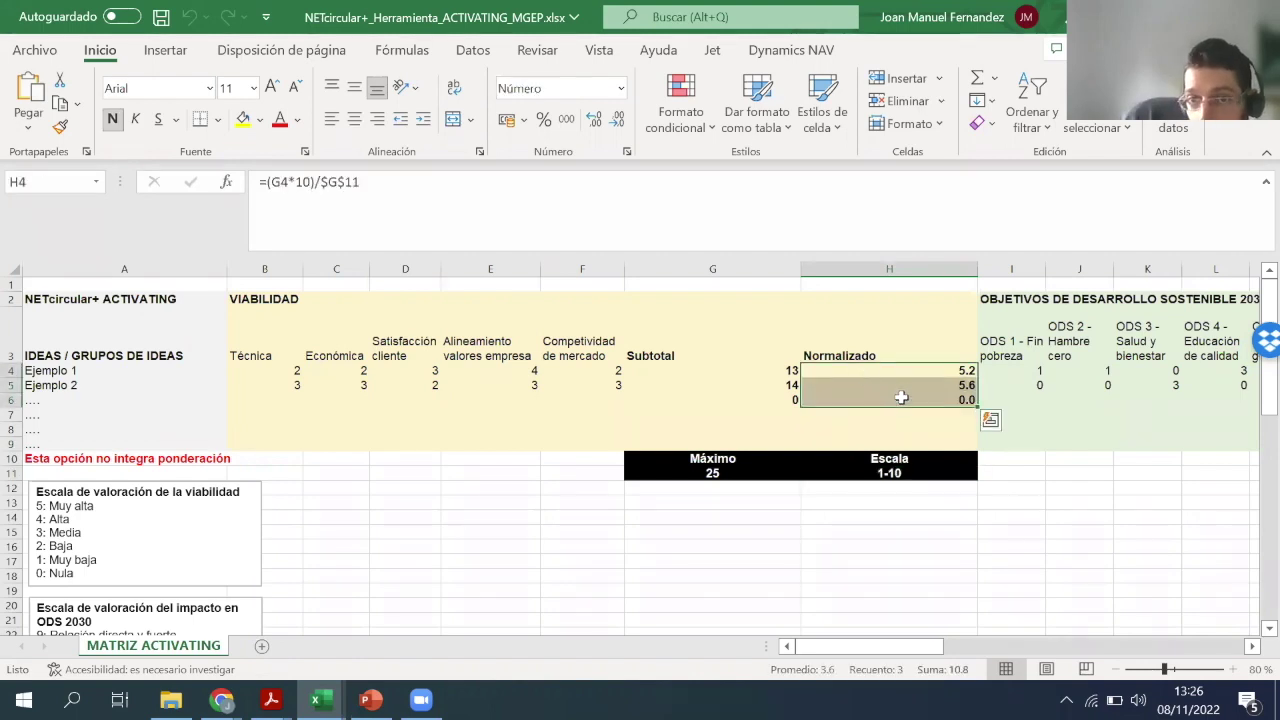
pyautogui.moveTo(160, 370); pyautogui.dragTo(420, 371)
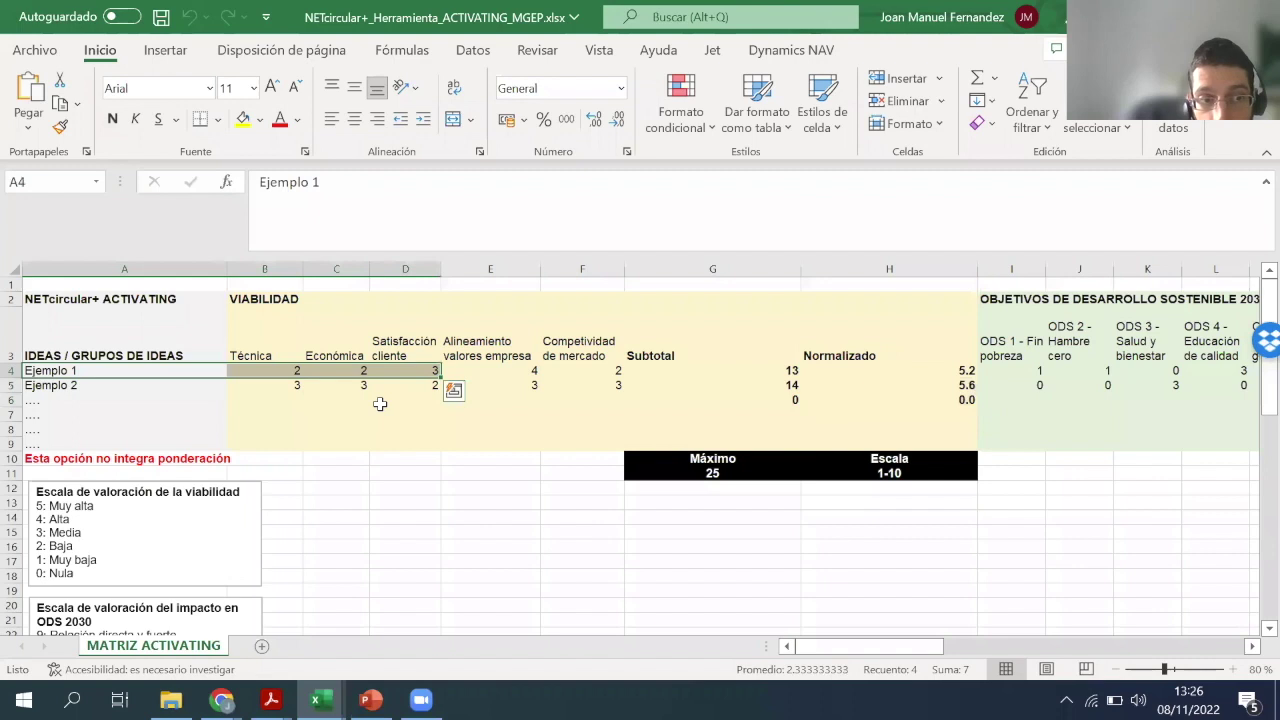
pyautogui.click(1000, 368)
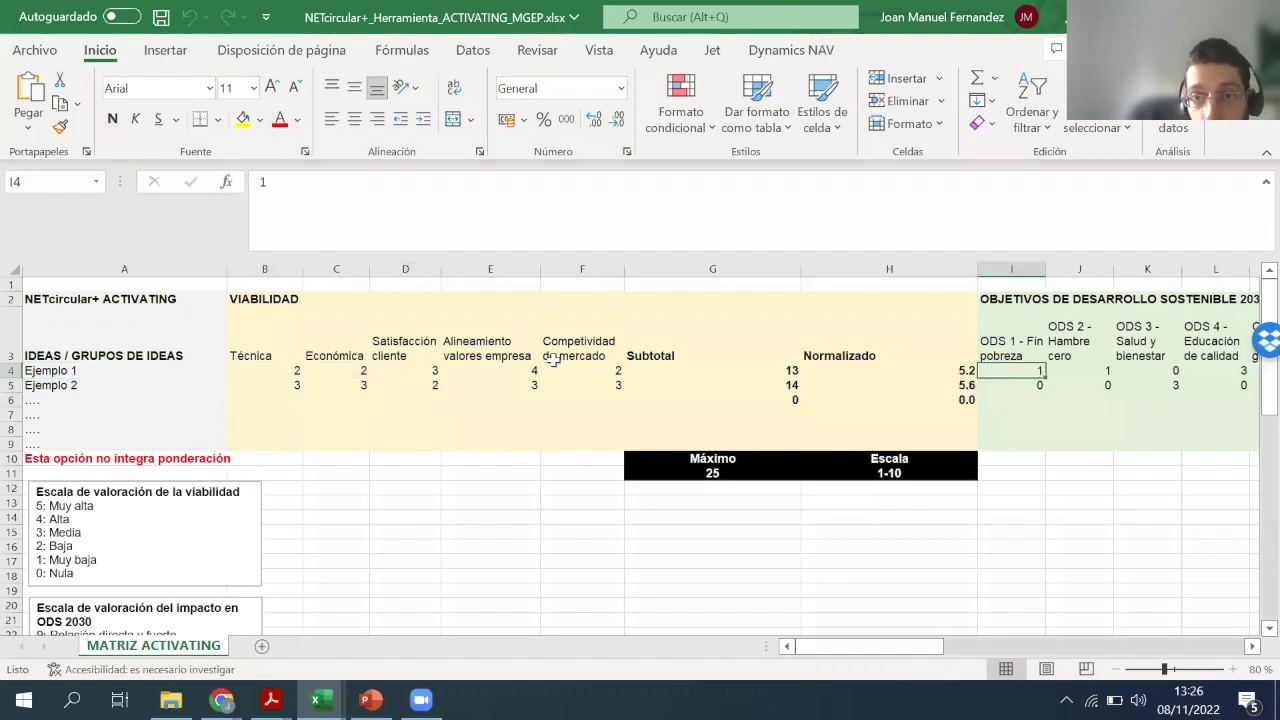
pyautogui.click(46, 370)
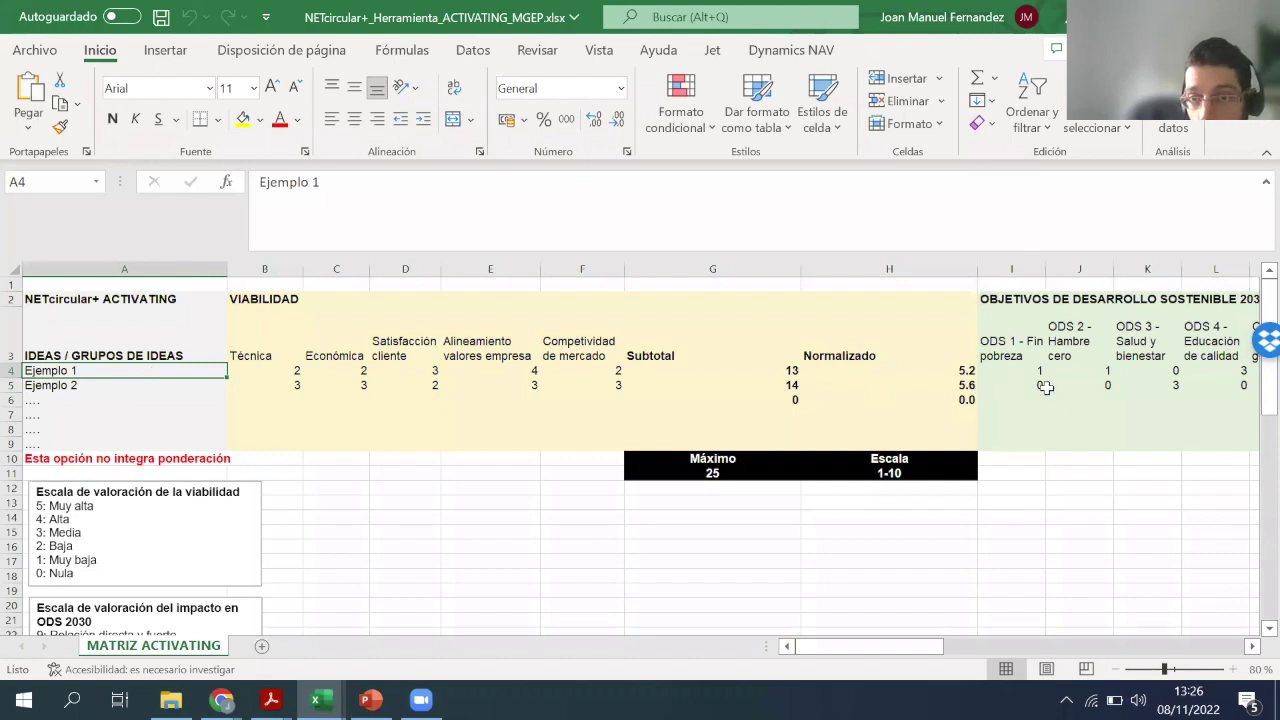
# Examine the ODS 2030 impact scale, highlighting the Relación indirecta o baja, Relación moderada and Relación directa y fuerte entries
pyautogui.scroll(-2, 522, 528)
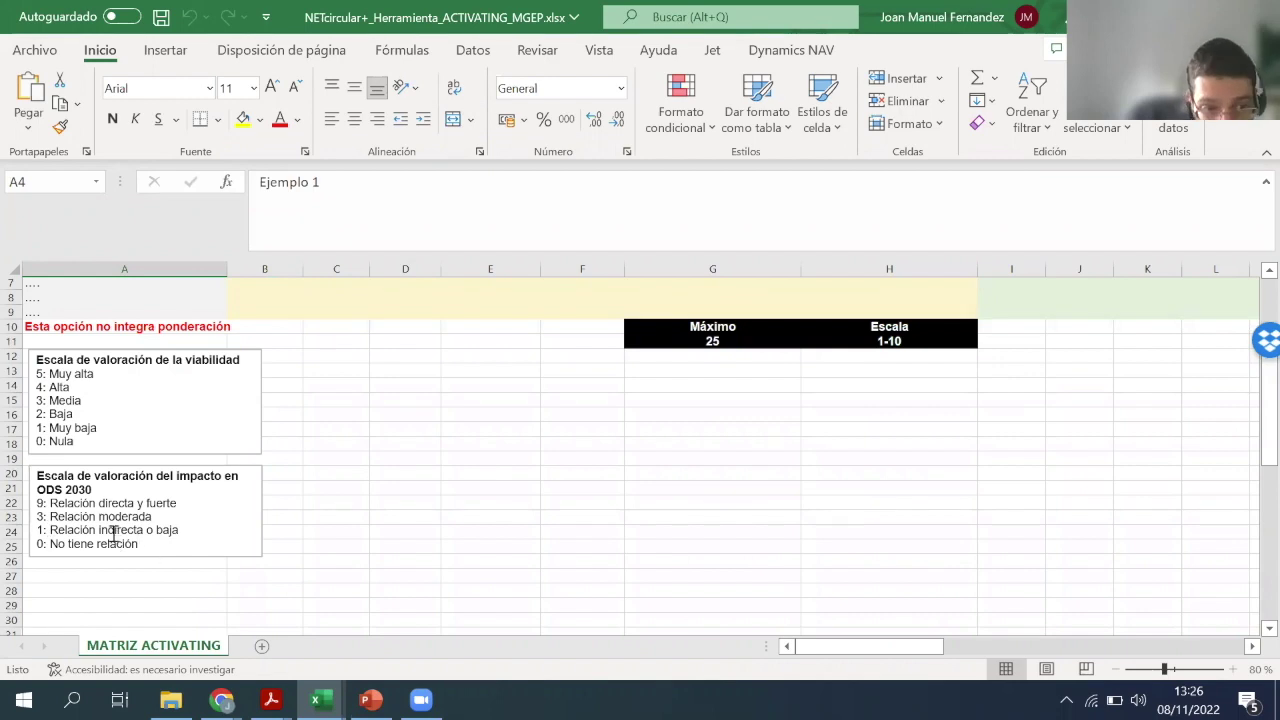
pyautogui.click(75, 530)
pyautogui.moveTo(50, 530); pyautogui.dragTo(178, 530)
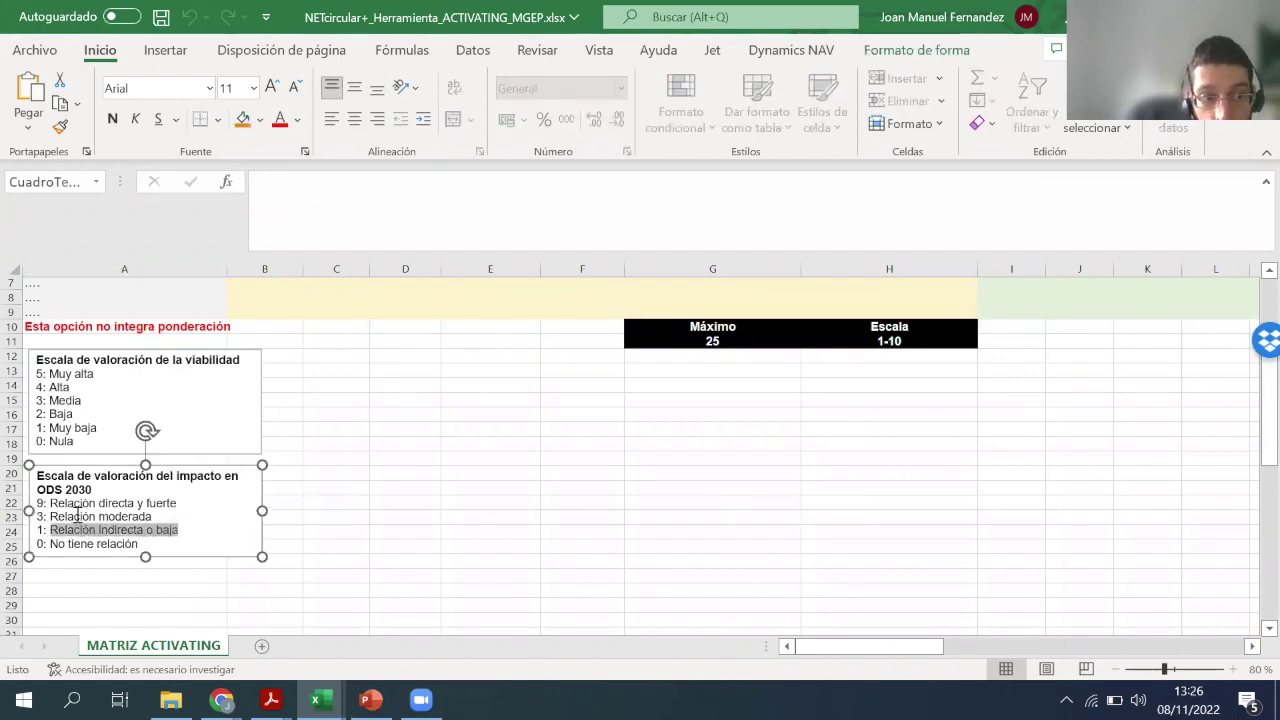
pyautogui.moveTo(50, 517); pyautogui.dragTo(152, 517)
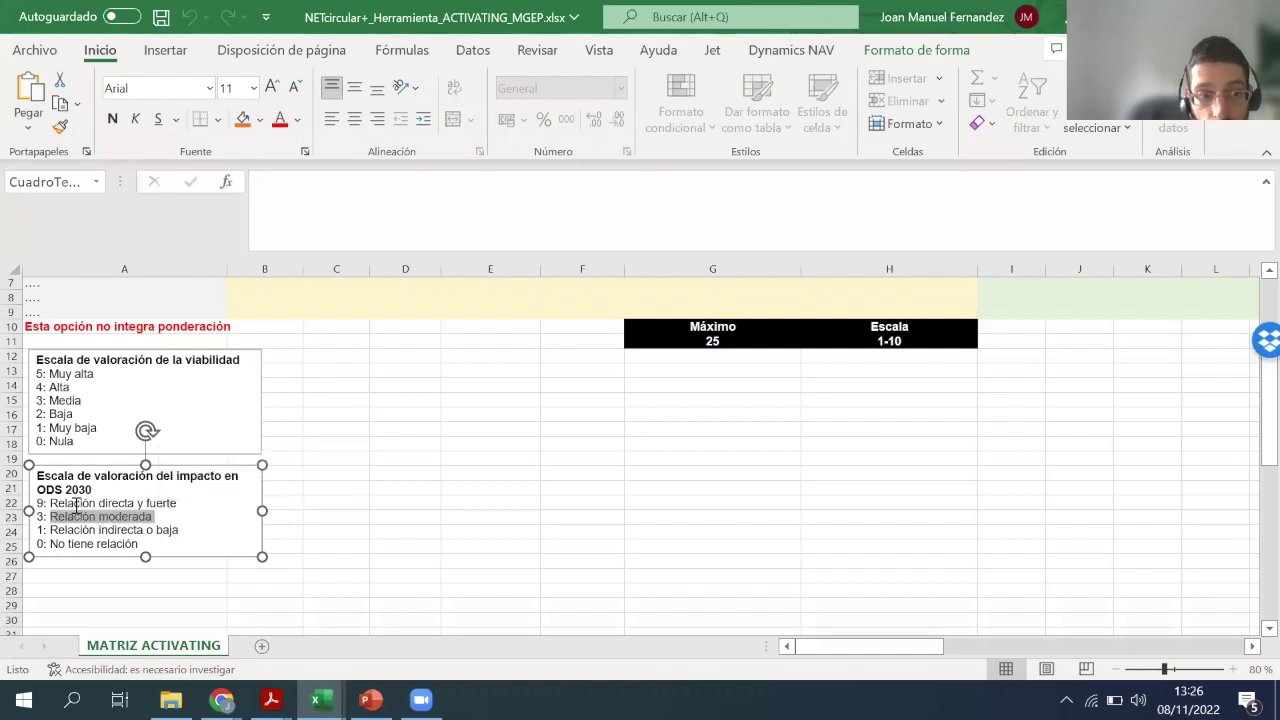
pyautogui.moveTo(50, 503); pyautogui.dragTo(176, 503)
# Inspect the normalized ODS results in AA4:AA9 and the Innovaciones summary table's viability value for Ejemplo 1
pyautogui.scroll(2, 857, 514)
pyautogui.moveTo(888, 647); pyautogui.dragTo(1142, 646)
pyautogui.moveTo(455, 372); pyautogui.dragTo(450, 472)
pyautogui.click(450, 472)
pyautogui.moveTo(455, 371); pyautogui.dragTo(455, 445)
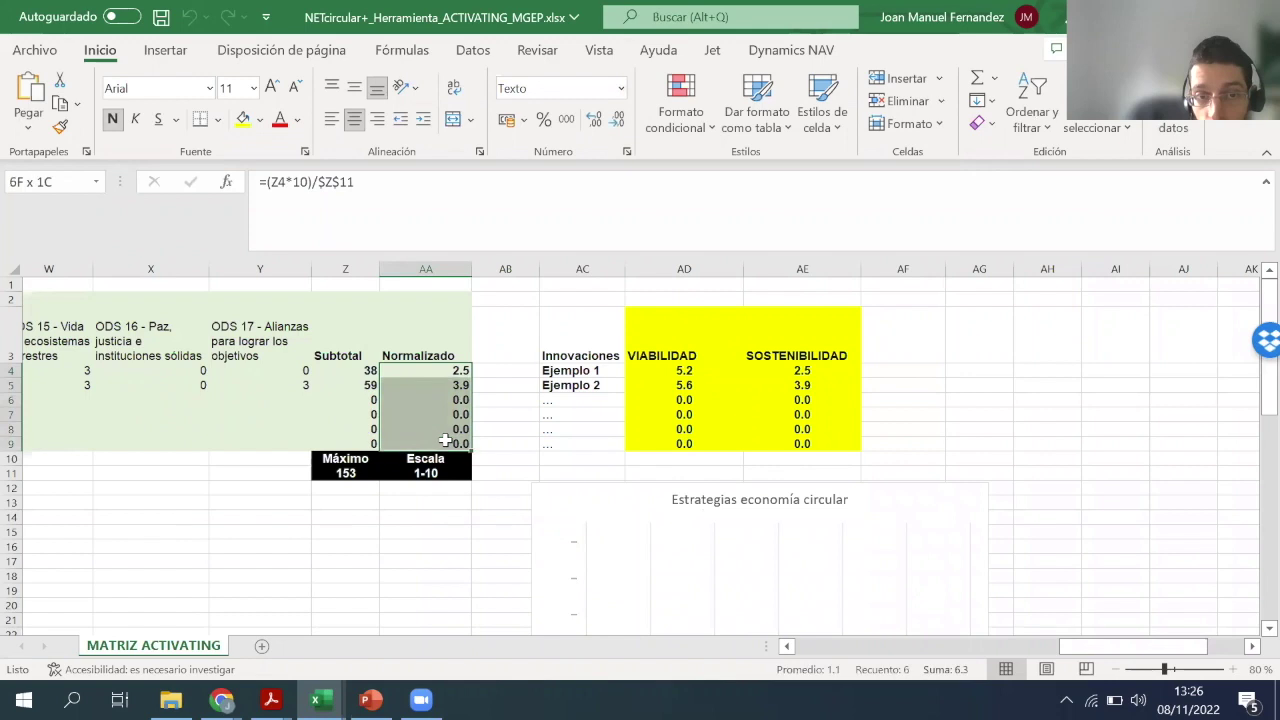
pyautogui.click(588, 400)
pyautogui.click(674, 371)
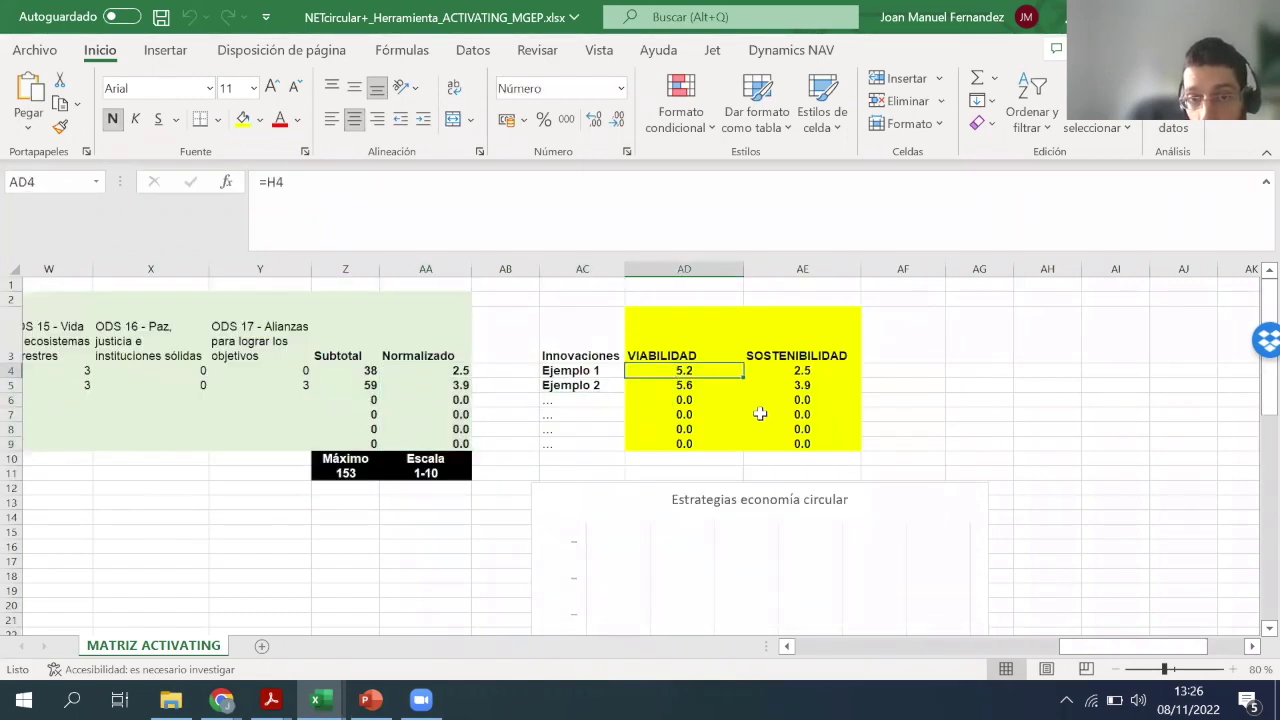
# Examine the Estrategias economía circular bar chart and select its SOSTENIBILIDAD series
pyautogui.scroll(-4, 634, 471)
pyautogui.scroll(4, 657, 420)
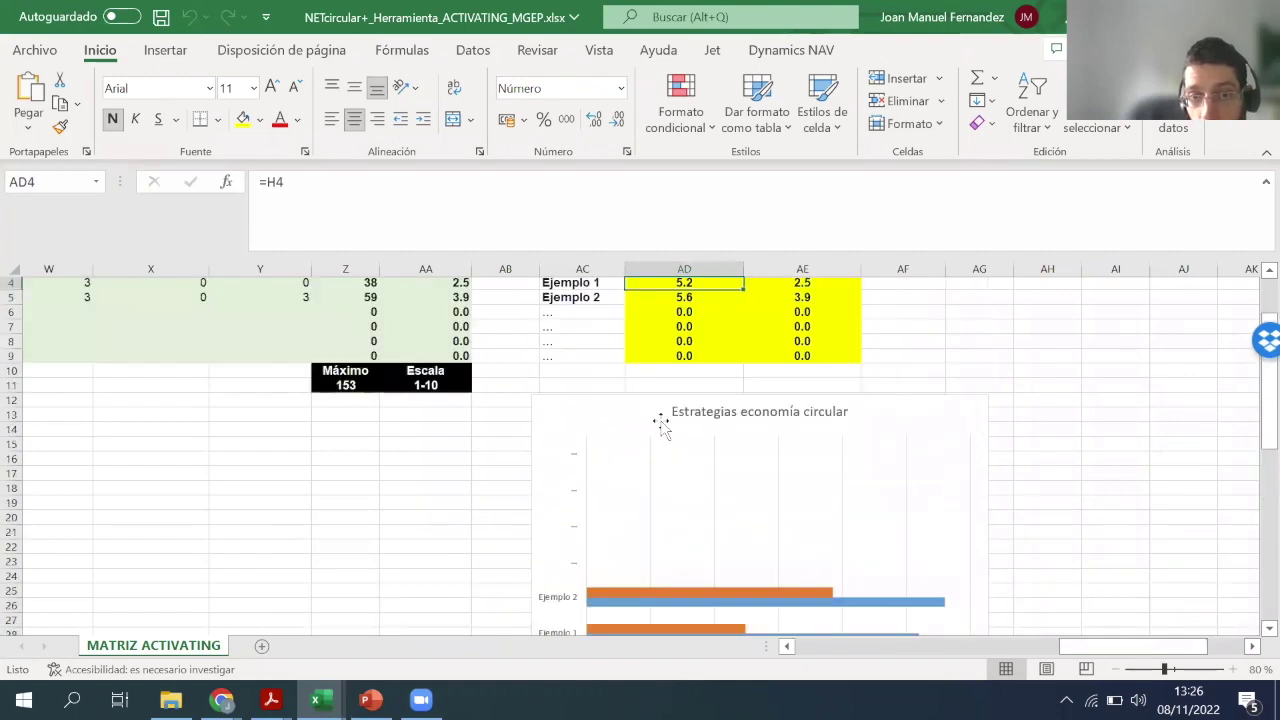
pyautogui.scroll(-4, 657, 420)
pyautogui.click(658, 467)
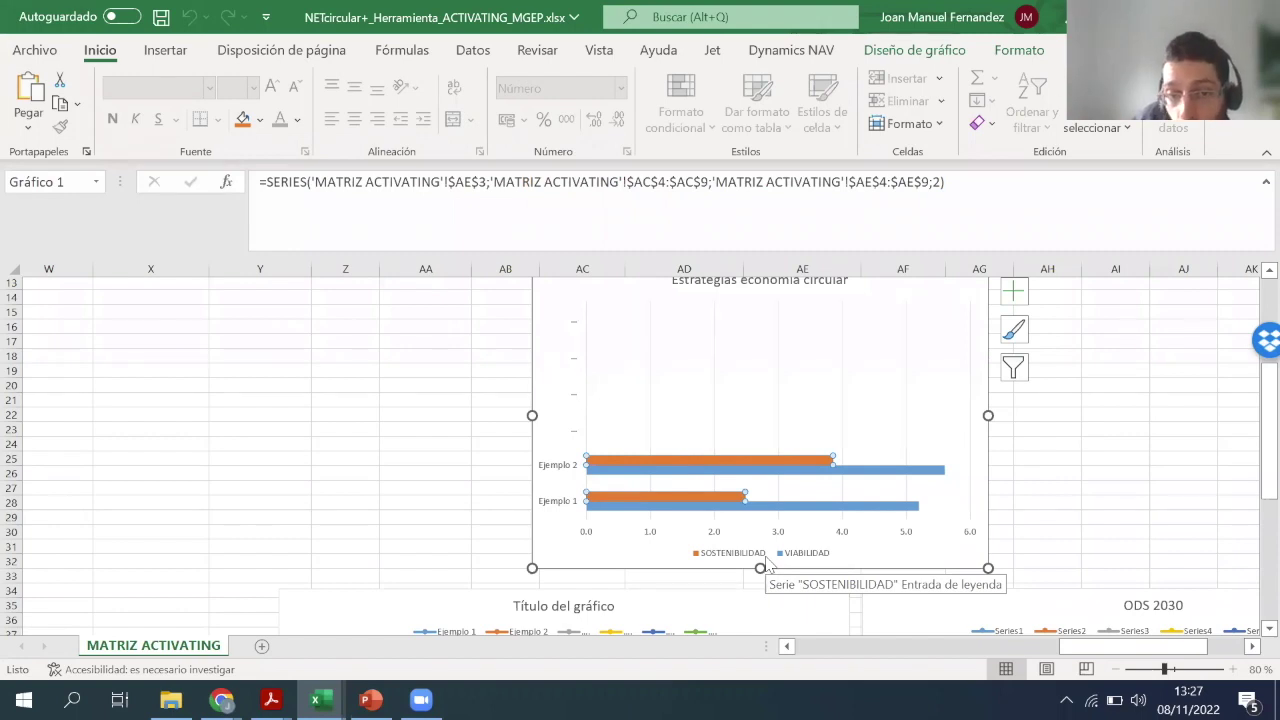
# Compare Ejemplo 1 and Ejemplo 2 in the viability radar chart and the ODS 2030 radar chart
pyautogui.scroll(-7, 620, 569)
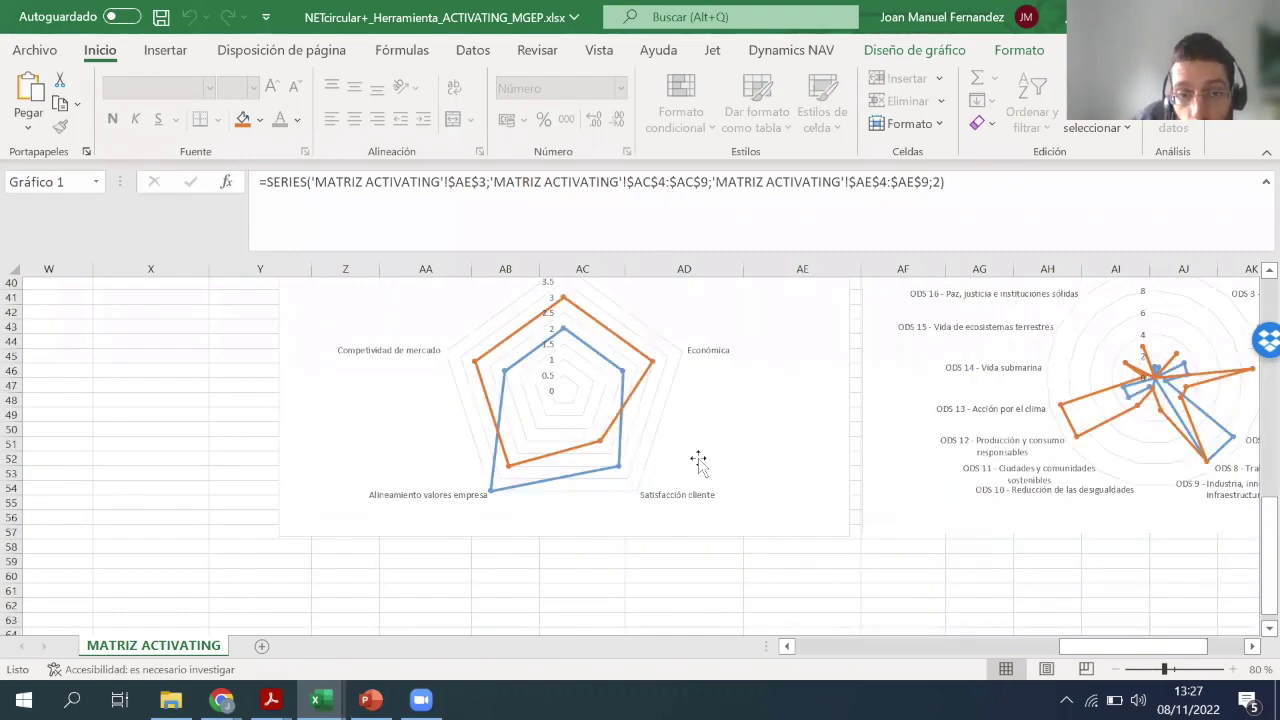
pyautogui.click(719, 383)
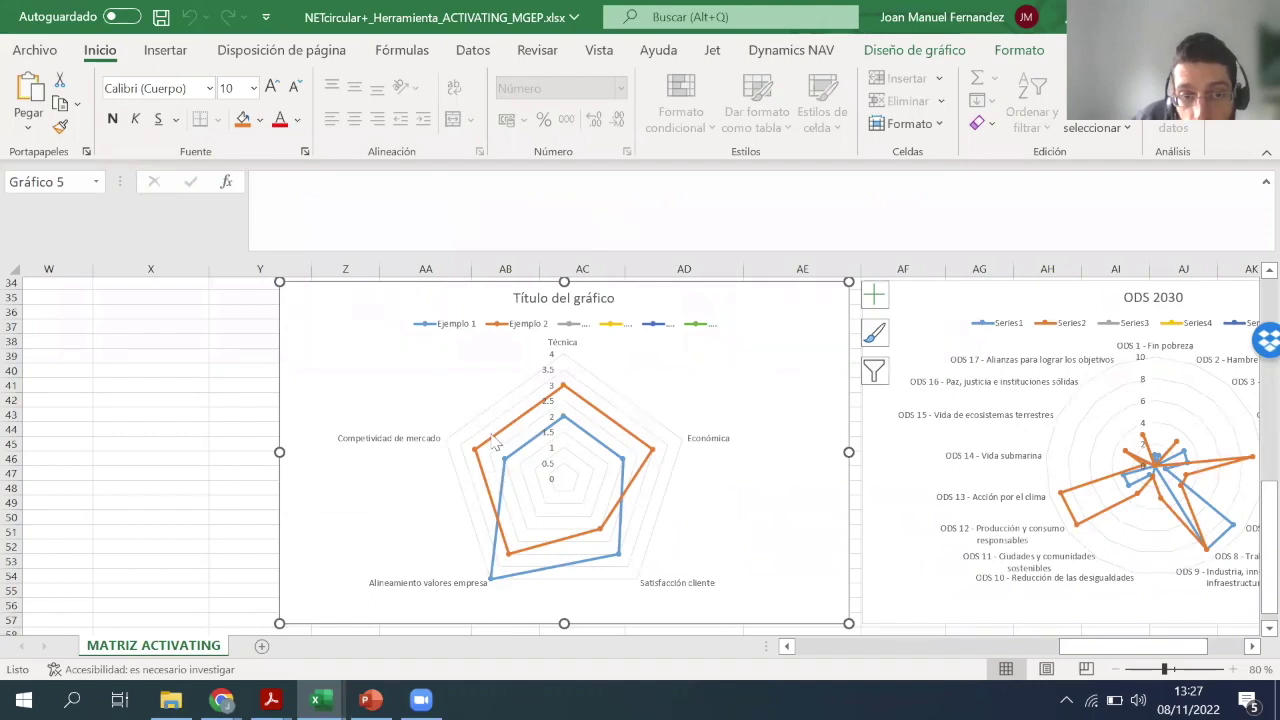
pyautogui.scroll(2, 621, 437)
pyautogui.scroll(-2, 621, 437)
pyautogui.hscroll(5, 940, 490)
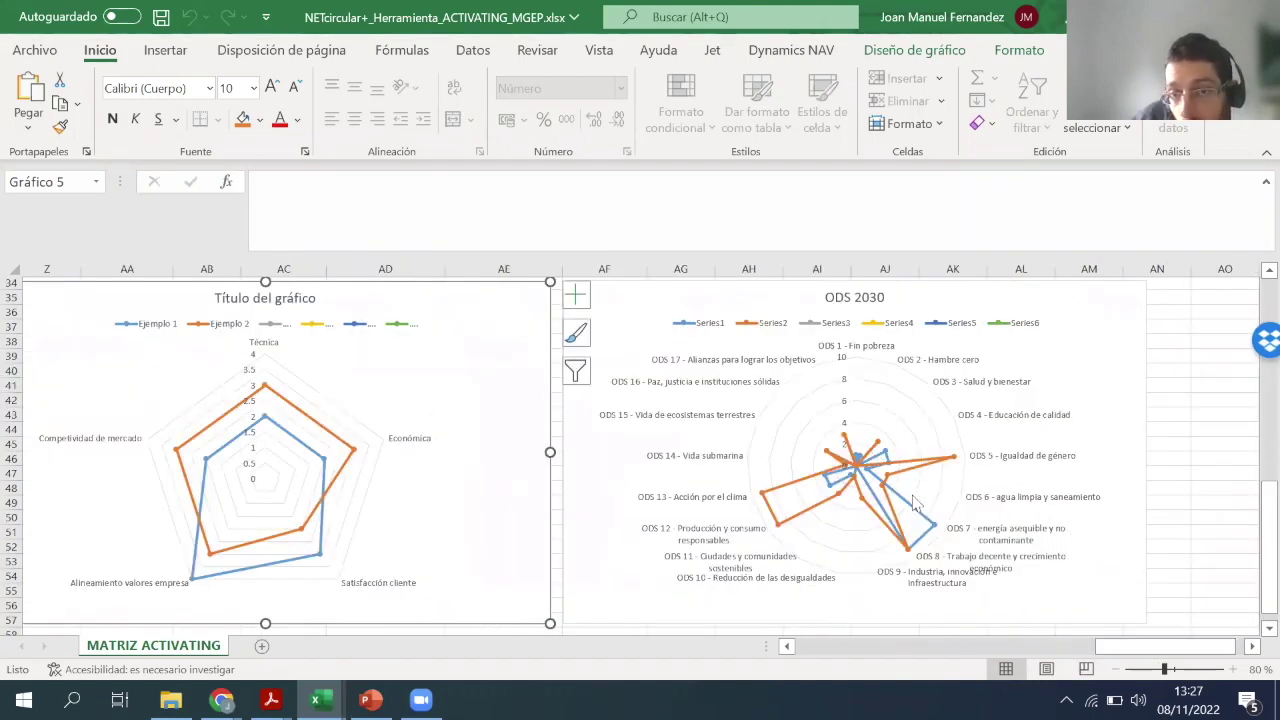
pyautogui.scroll(1, 900, 505)
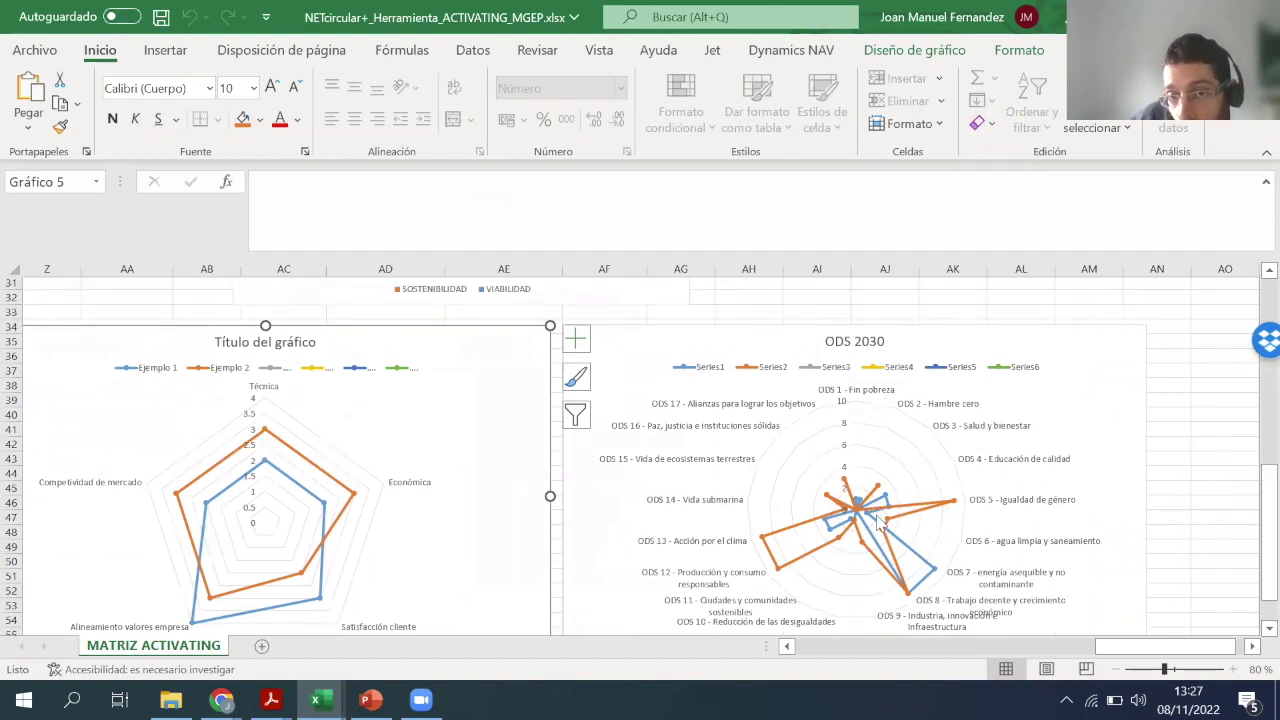
pyautogui.scroll(-1, 883, 537)
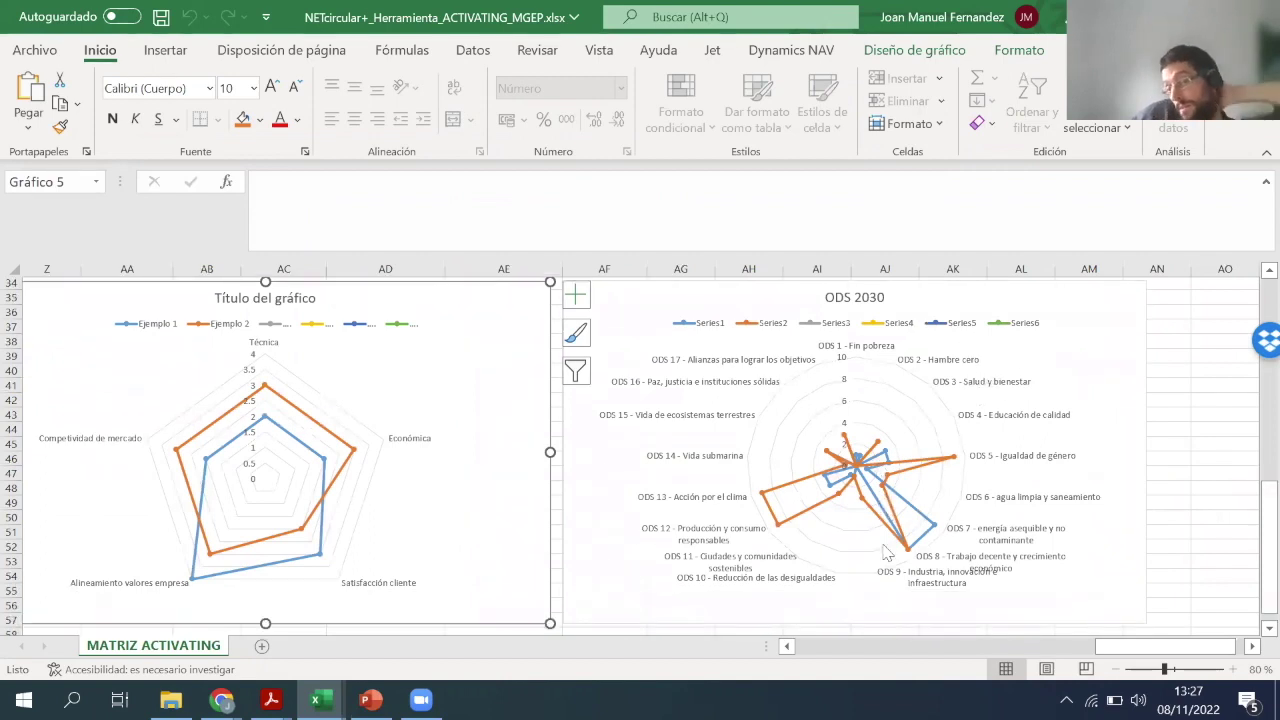
# Return to the start of the matrix and highlight the ideas list in A4:A9
pyautogui.click(948, 648)
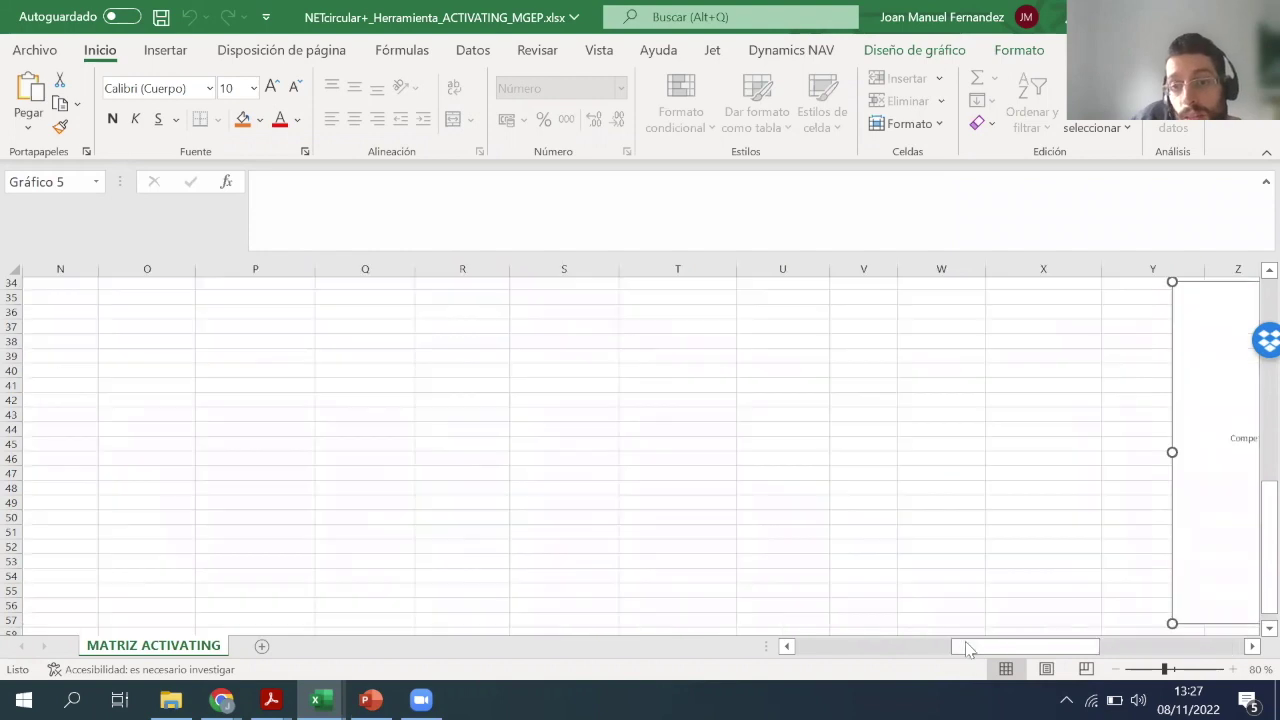
pyautogui.hscroll(-5, 626, 517)
pyautogui.scroll(11, 626, 517)
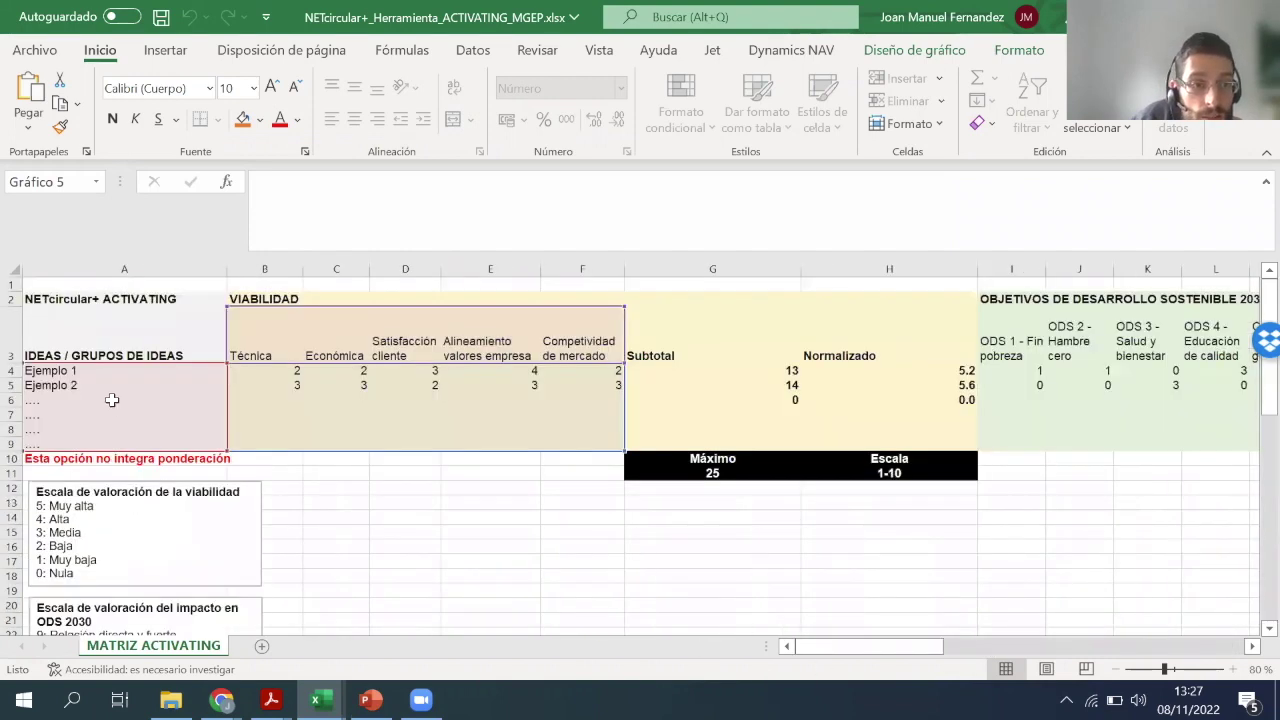
pyautogui.moveTo(103, 370); pyautogui.dragTo(91, 444)
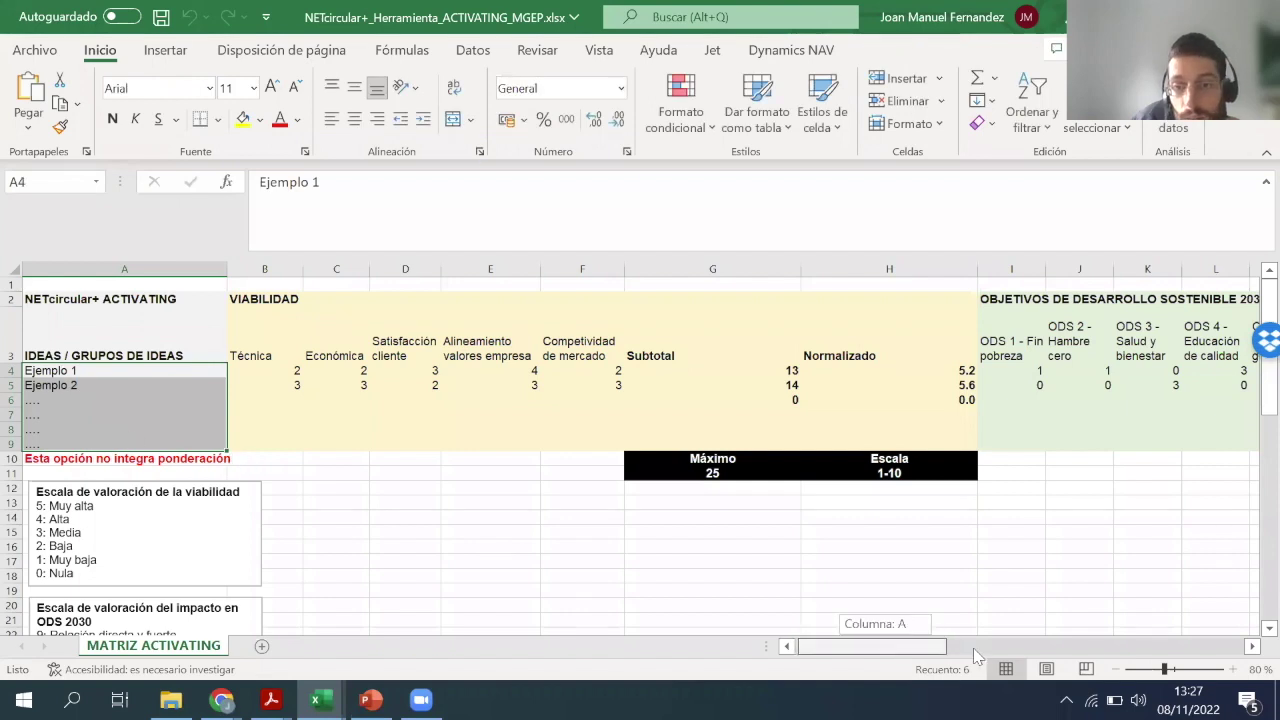
# Trace the ideas through the Innovaciones summary table, the Estrategias economía circular chart and the radar charts below it
pyautogui.click(975, 655)
pyautogui.scroll(-1, 571, 594)
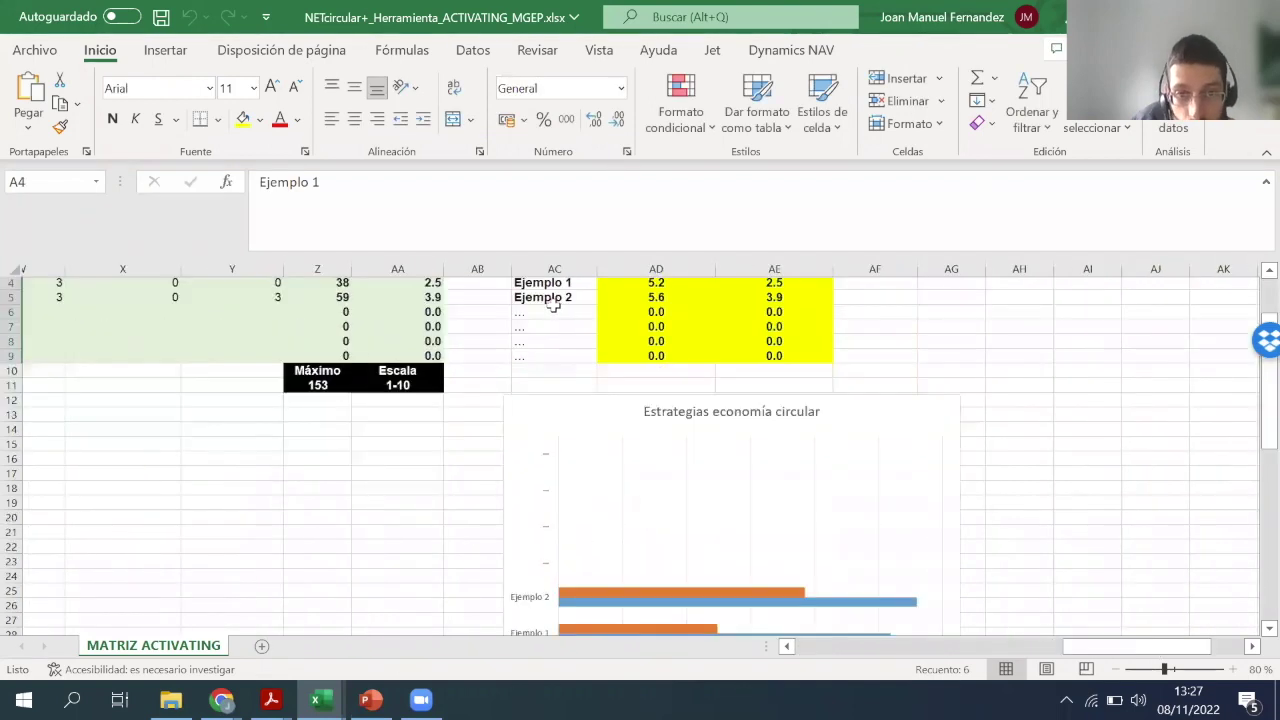
pyautogui.moveTo(531, 300); pyautogui.dragTo(660, 395)
pyautogui.scroll(-4, 571, 423)
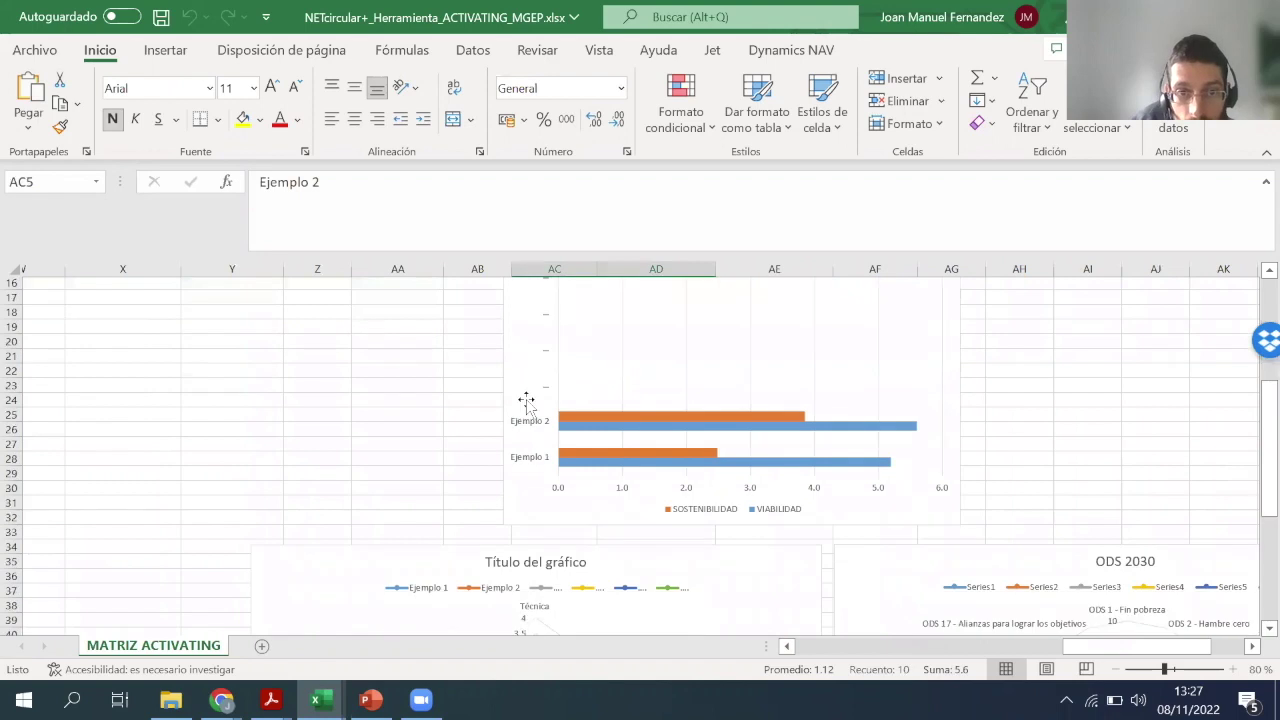
pyautogui.click(526, 400)
pyautogui.scroll(3, 603, 434)
pyautogui.scroll(-2, 560, 512)
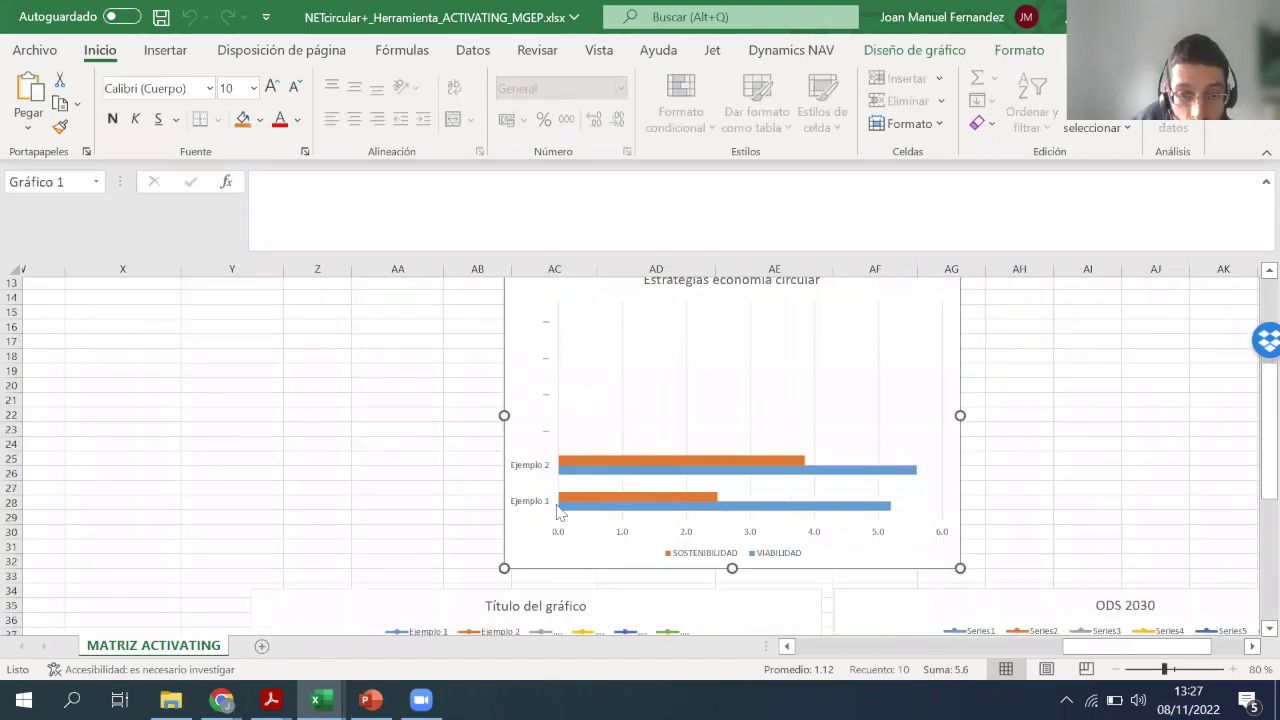
pyautogui.scroll(-7, 560, 512)
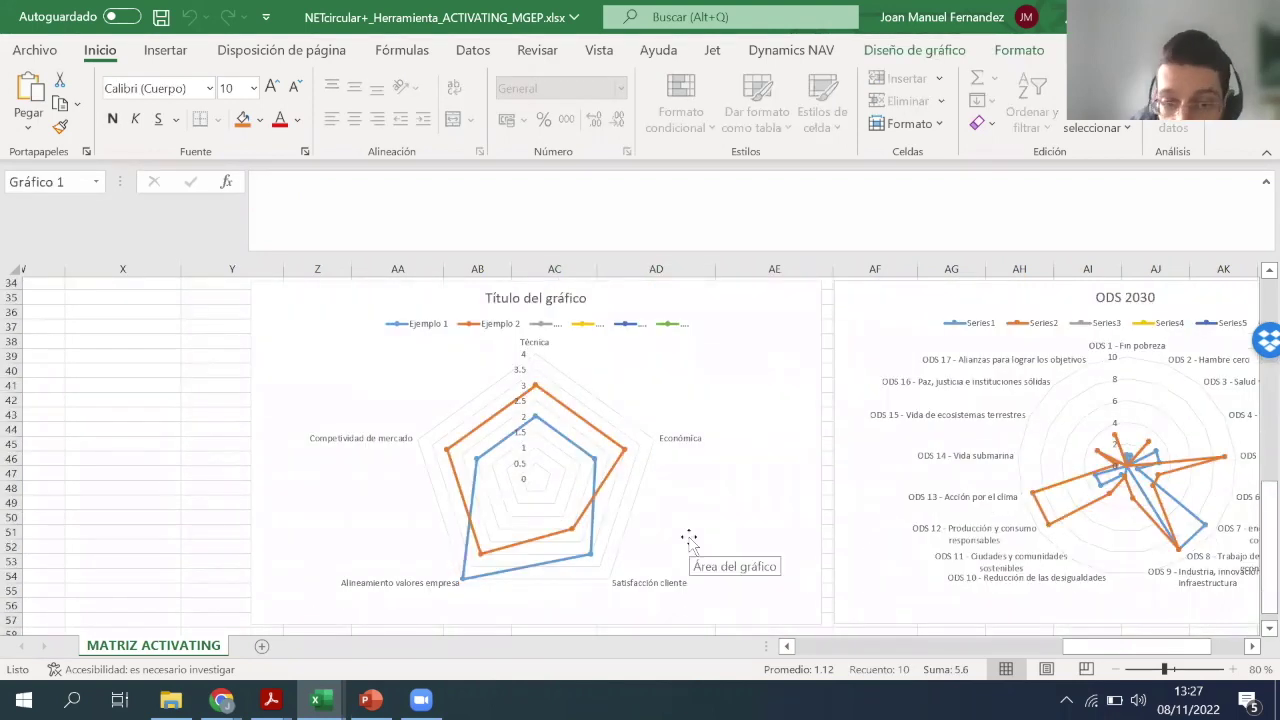
# Go back to the beginning of the MATRIZ ACTIVATING sheet, showing the ideas and viability columns
pyautogui.moveTo(1140, 648); pyautogui.dragTo(9, 525)
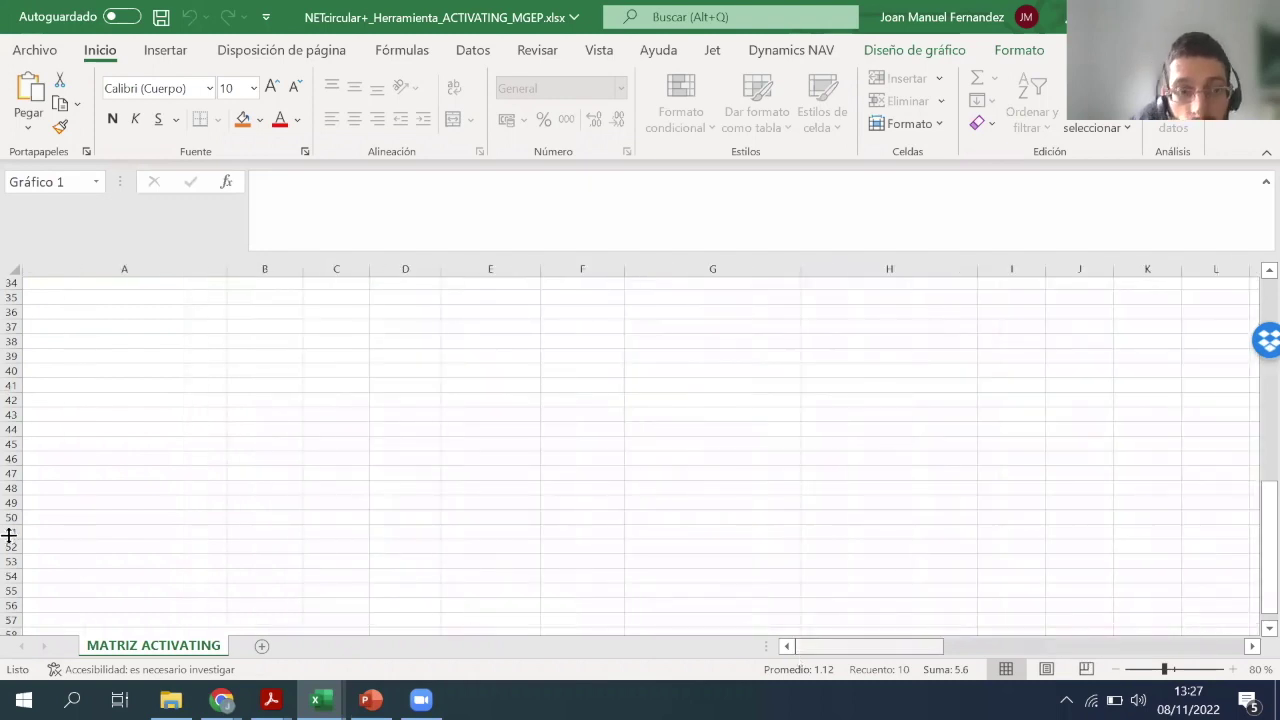
pyautogui.scroll(6, 9, 525)
pyautogui.scroll(4, 632, 552)
pyautogui.scroll(1, 632, 552)
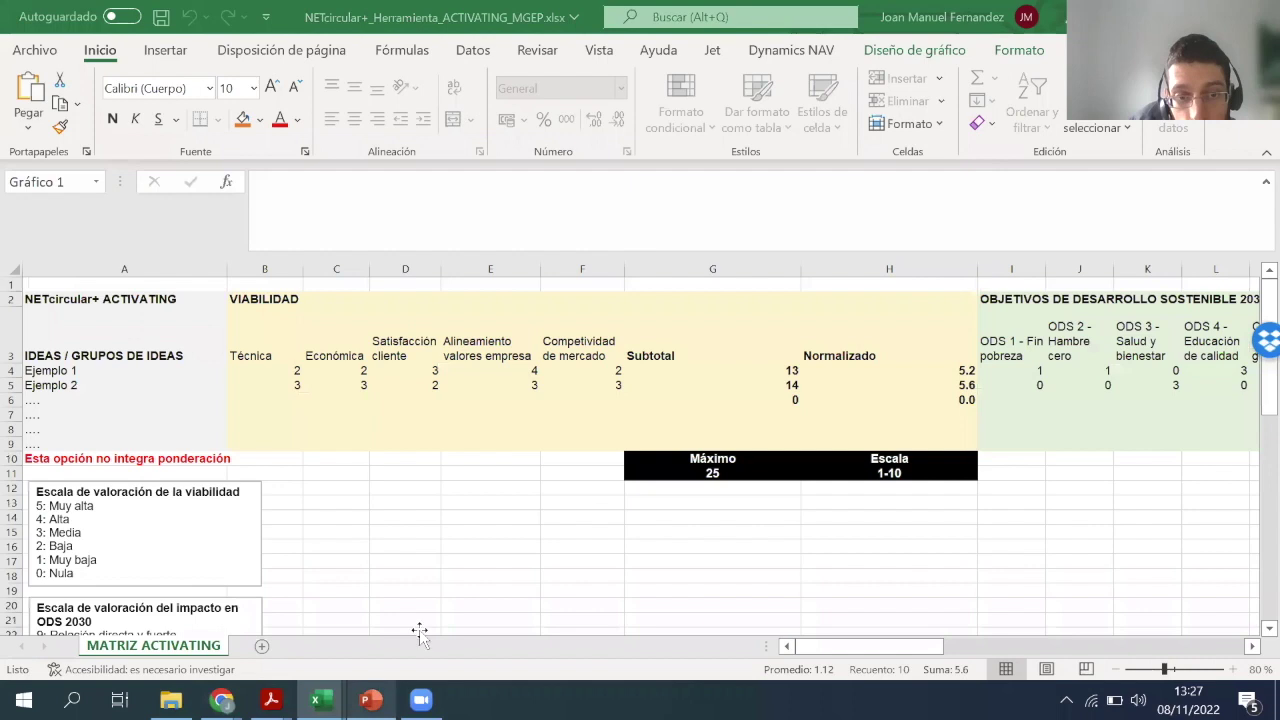
# Show slide 134 on NETcircular+ FEEDBACK in PowerPoint and open FEEDBACK herramientas NETcircular+.docx from the Material NETcircular+ folder
pyautogui.click(370, 700)
pyautogui.click(93, 512)
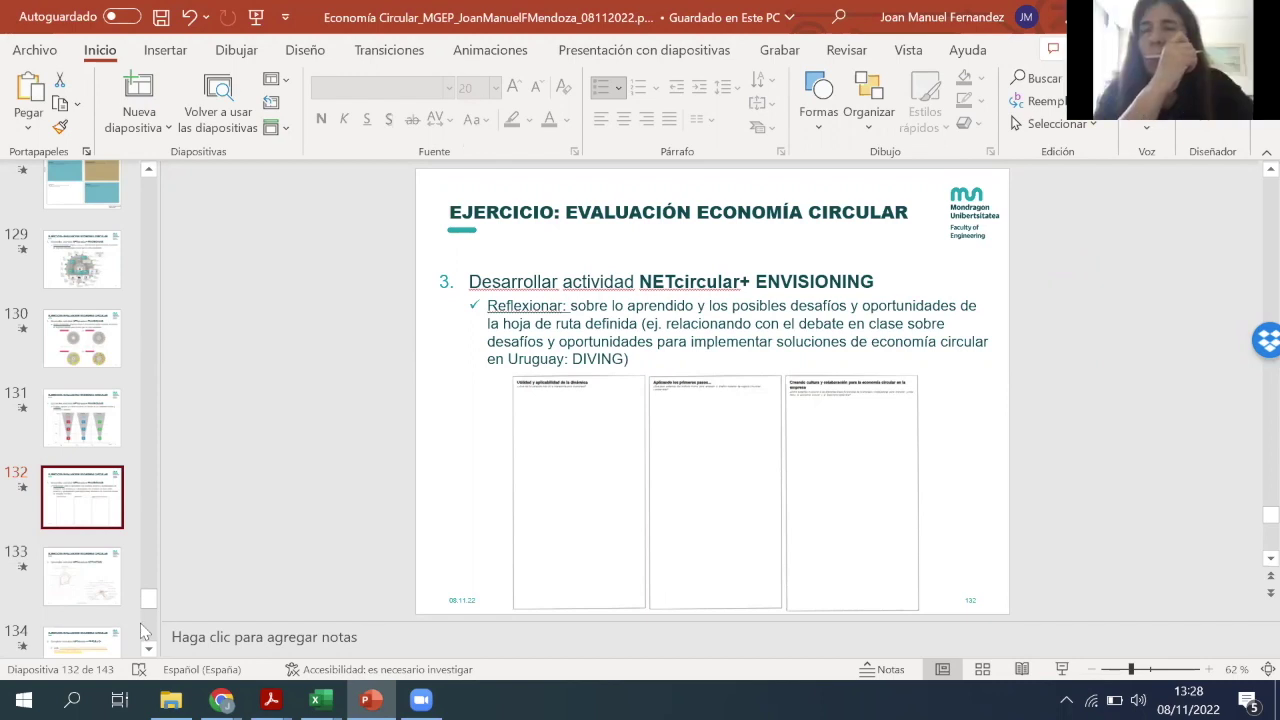
pyautogui.click(82, 640)
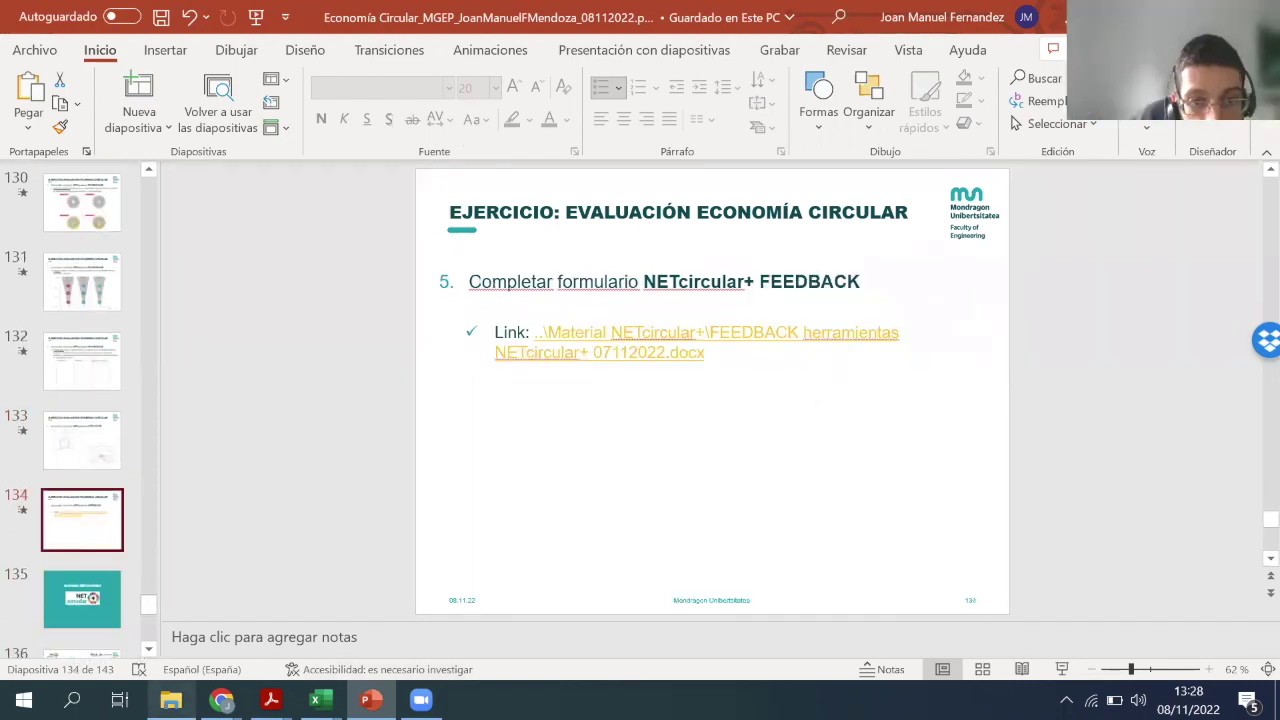
pyautogui.hotkey('alt', 'Tab')
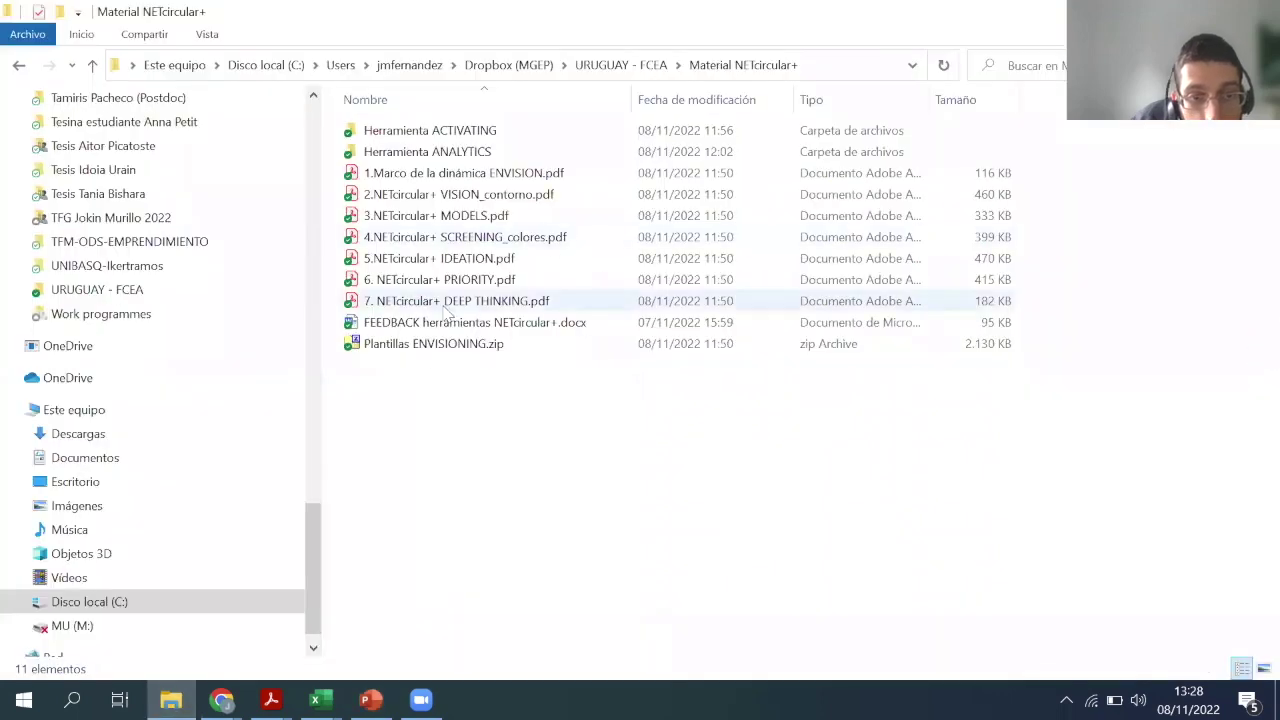
pyautogui.doubleClick(430, 323)
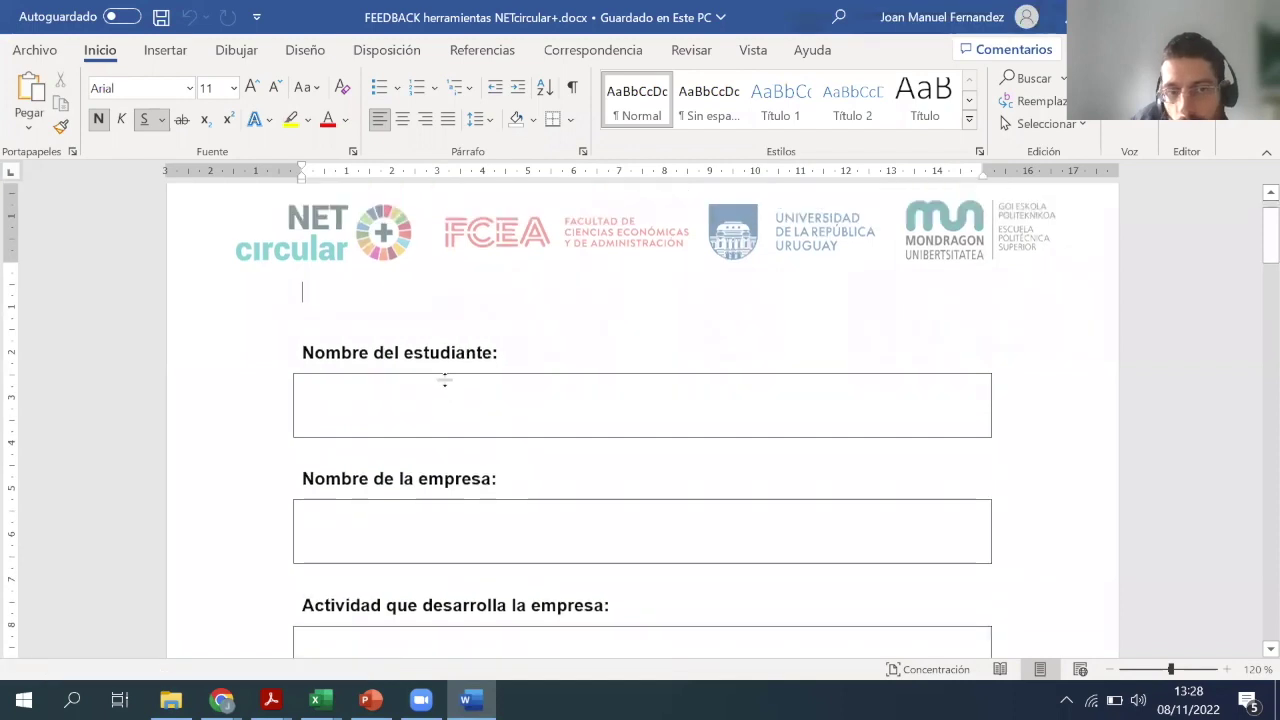
# Review the feedback form's student, company, role and objective fields and its usefulness scale from 0 to 5
pyautogui.moveTo(374, 306); pyautogui.dragTo(489, 300)
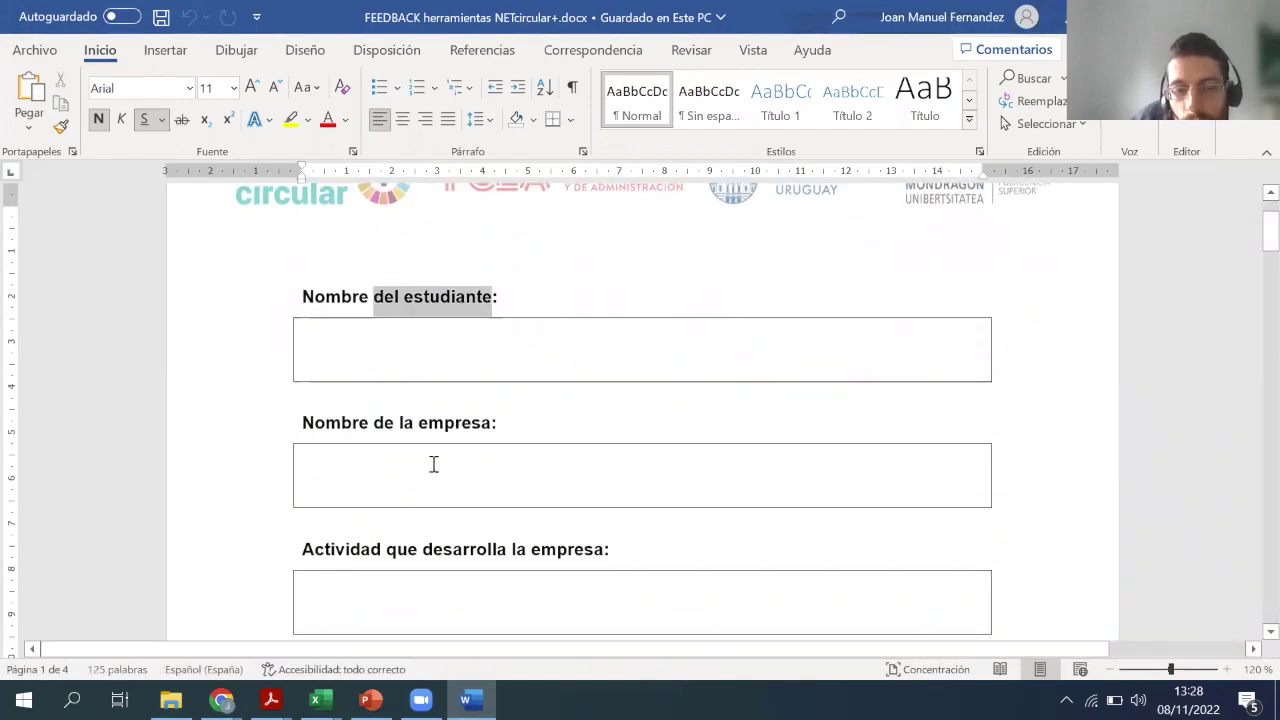
pyautogui.scroll(-3, 479, 466)
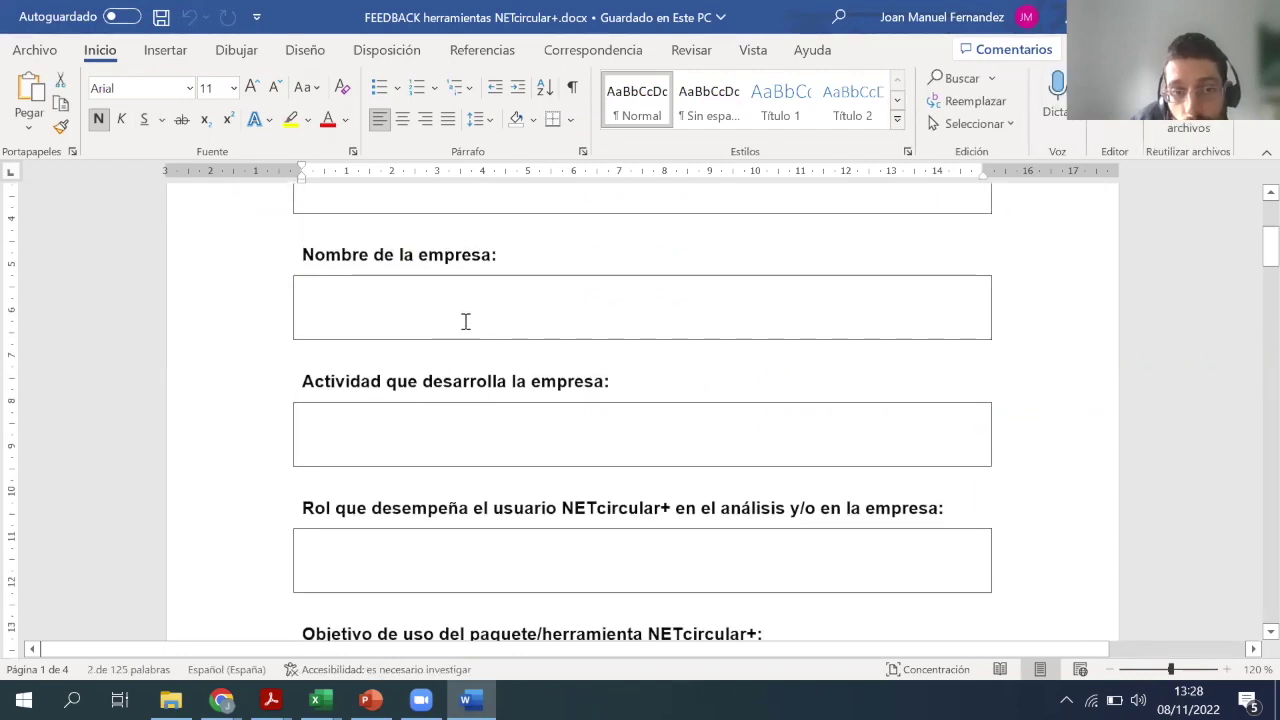
pyautogui.scroll(-4, 536, 390)
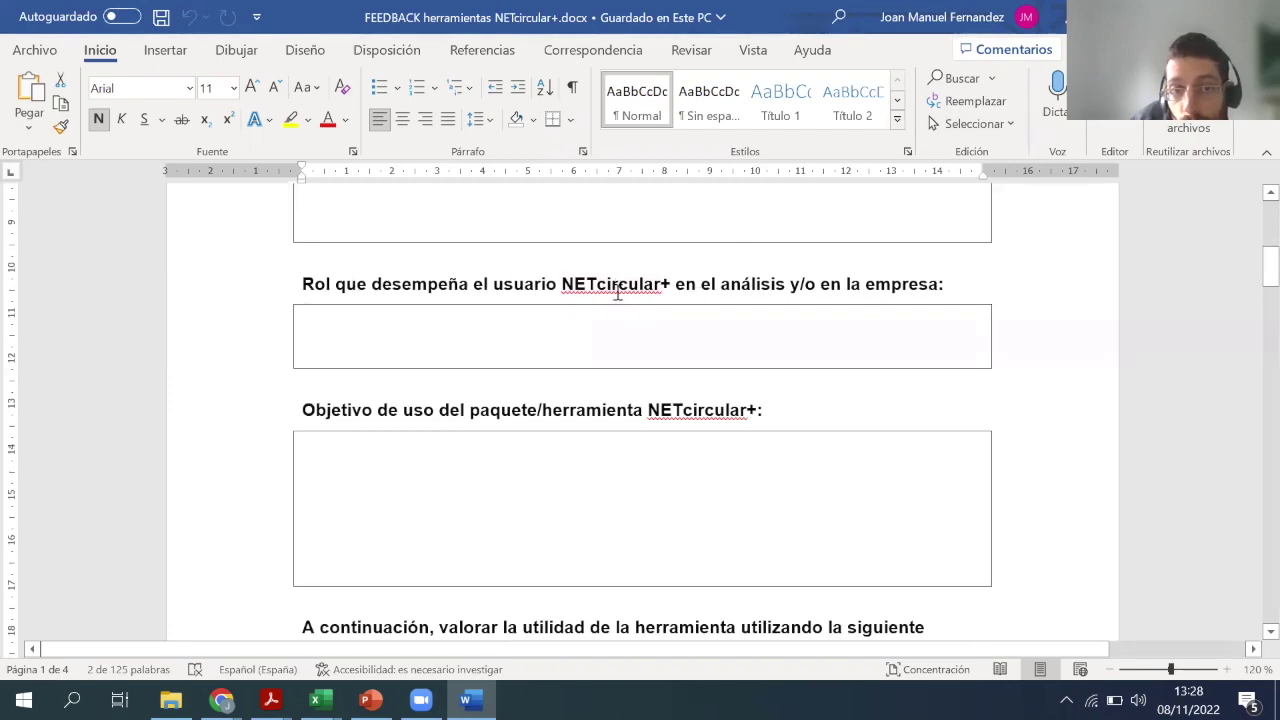
pyautogui.scroll(-3, 414, 300)
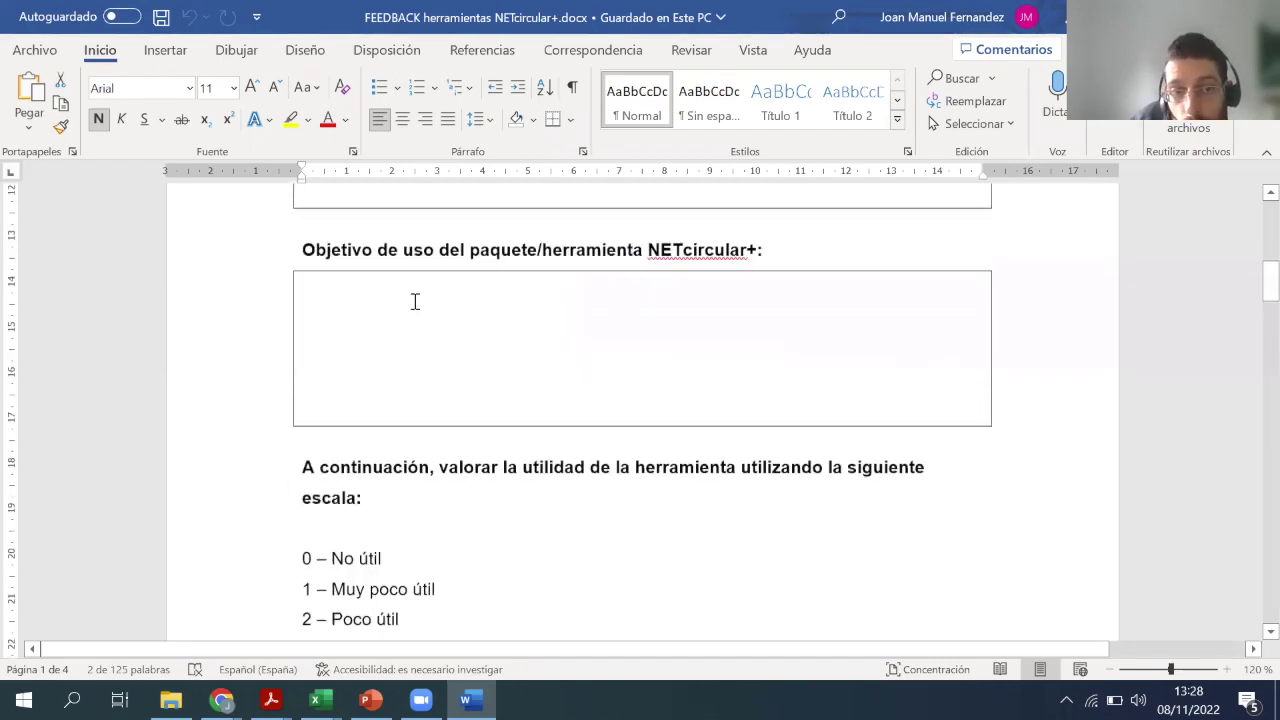
pyautogui.scroll(-6, 450, 350)
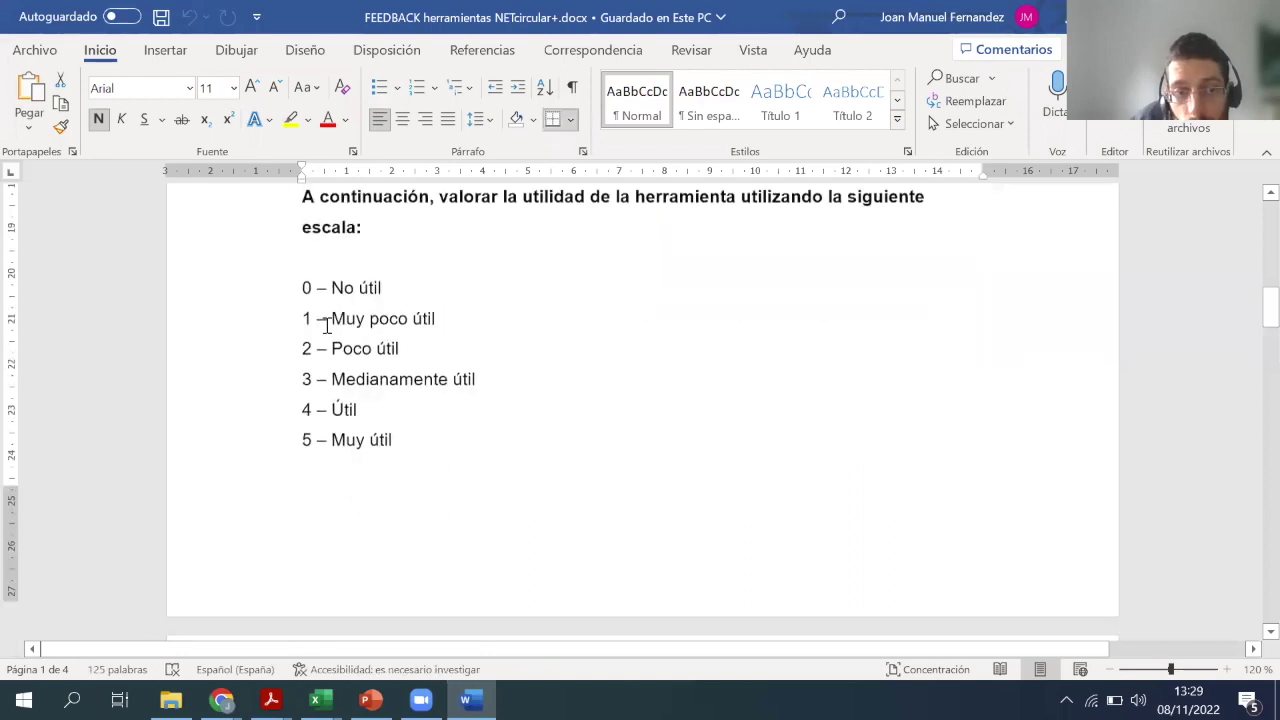
pyautogui.moveTo(303, 271); pyautogui.dragTo(309, 420)
pyautogui.scroll(-10, 351, 409)
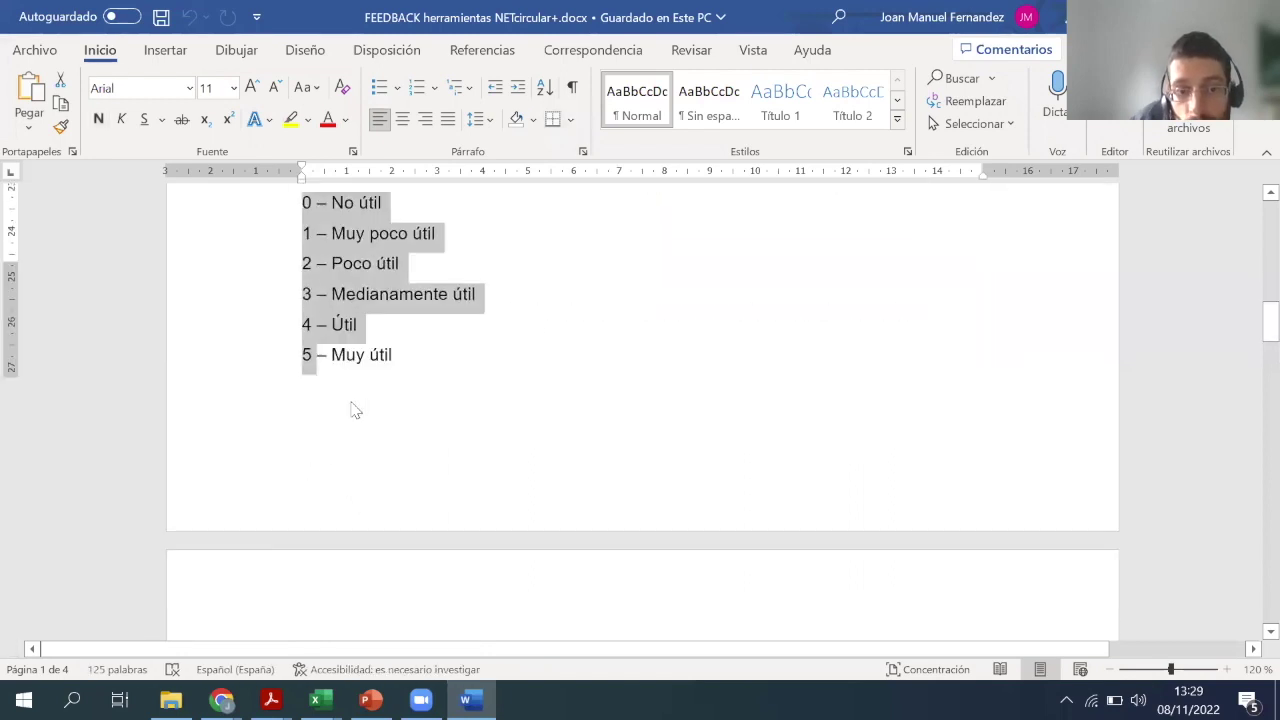